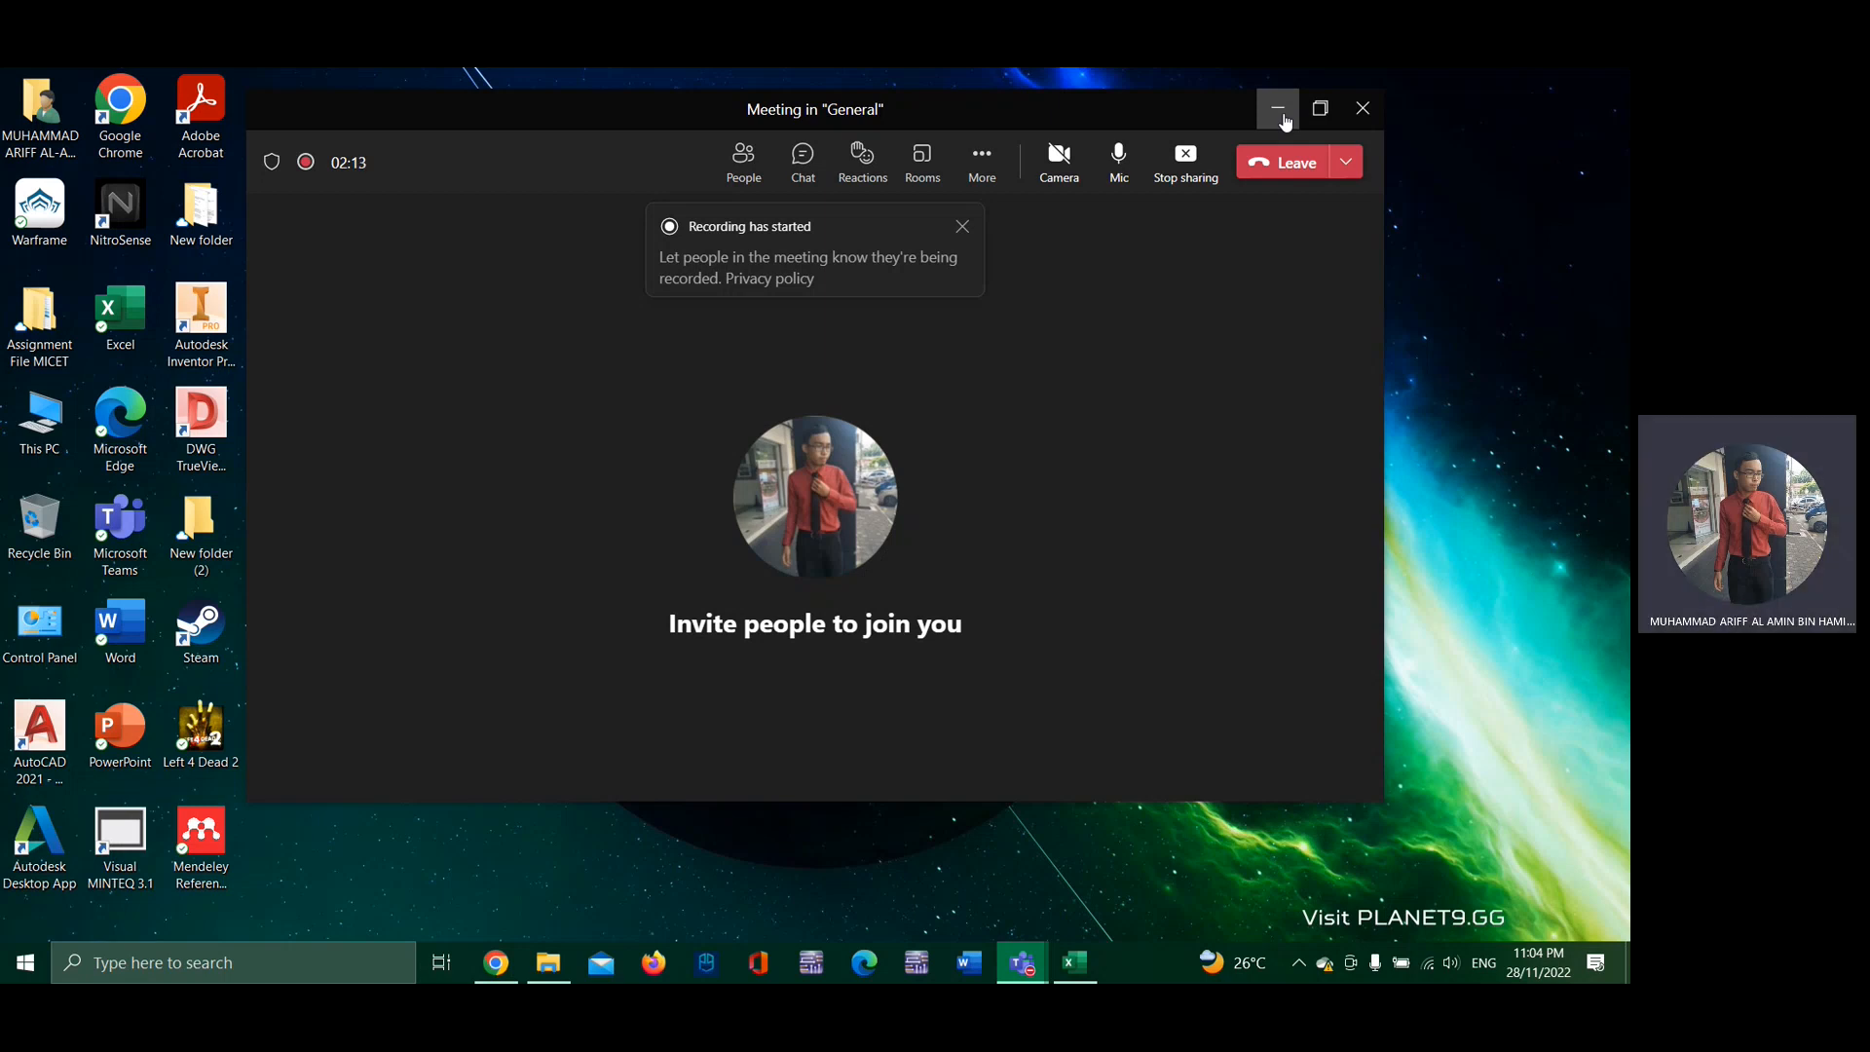
Step: Minimize the meeting window and launch Visual MINTEQ from the desktop
click(1282, 113)
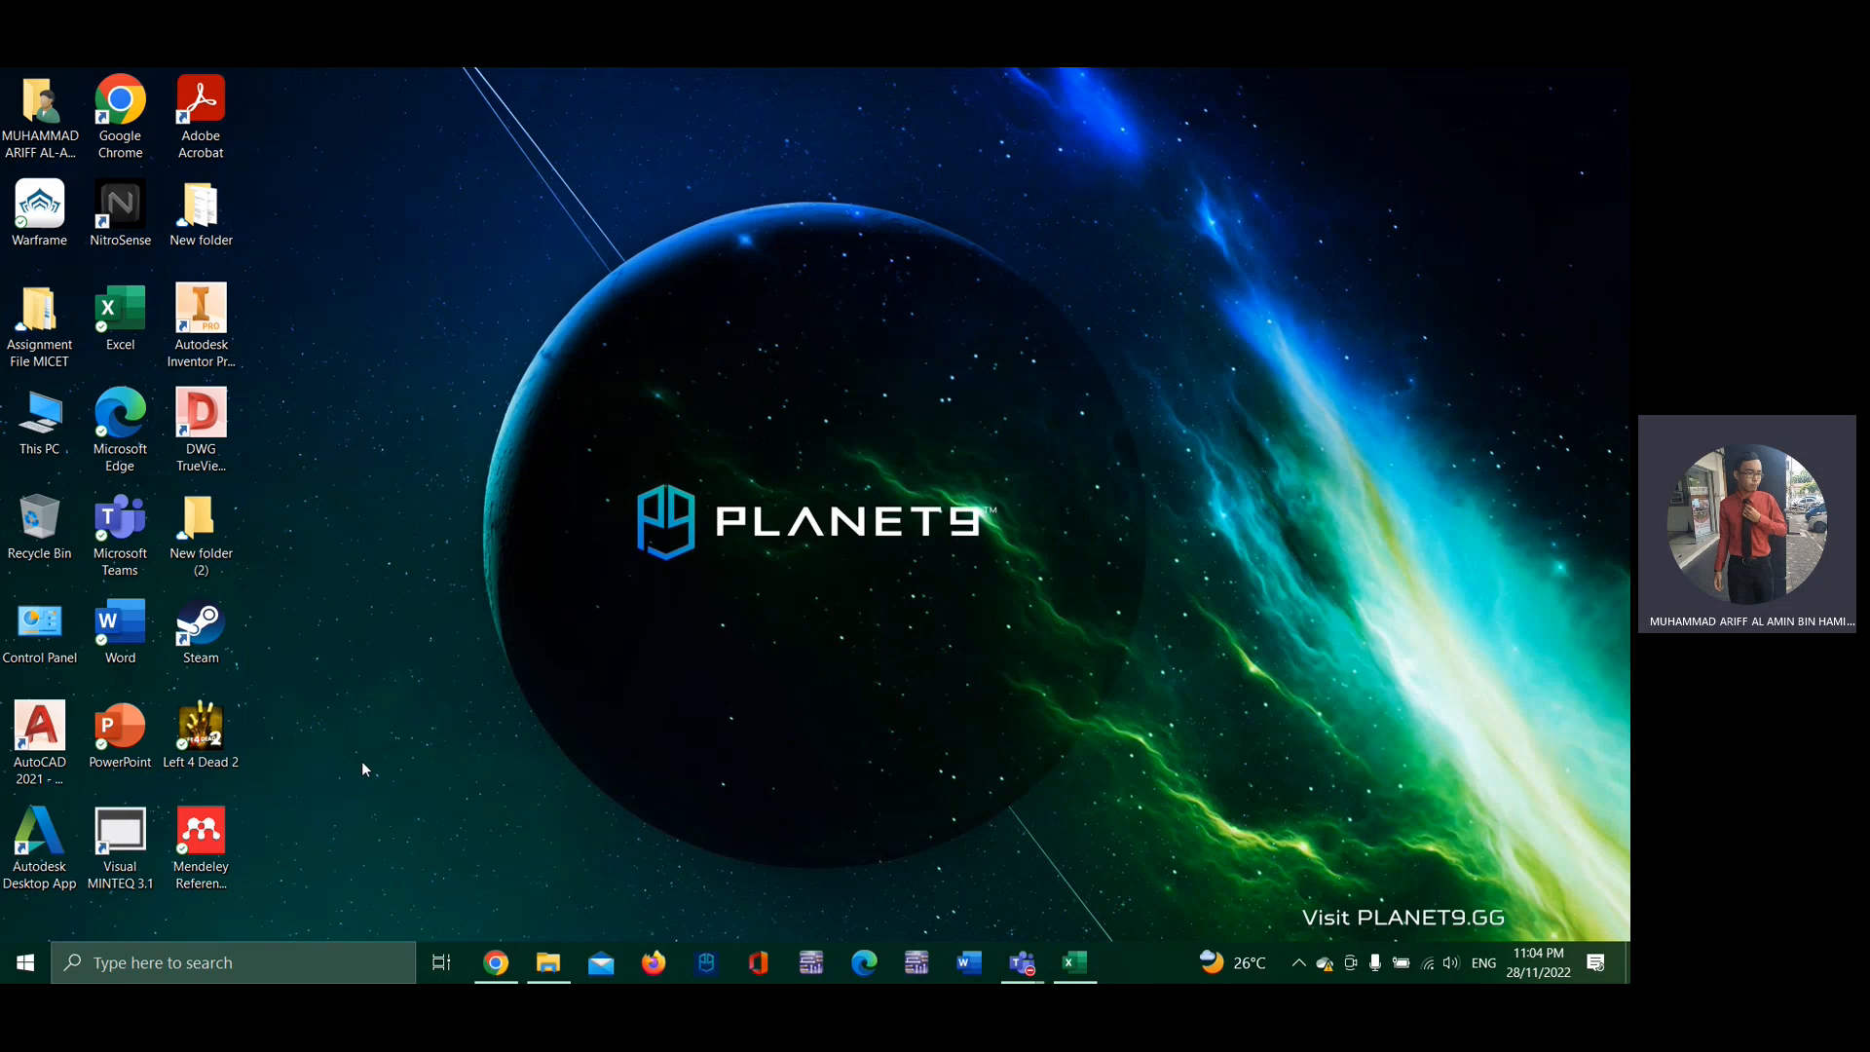
click(124, 845)
double_click(125, 844)
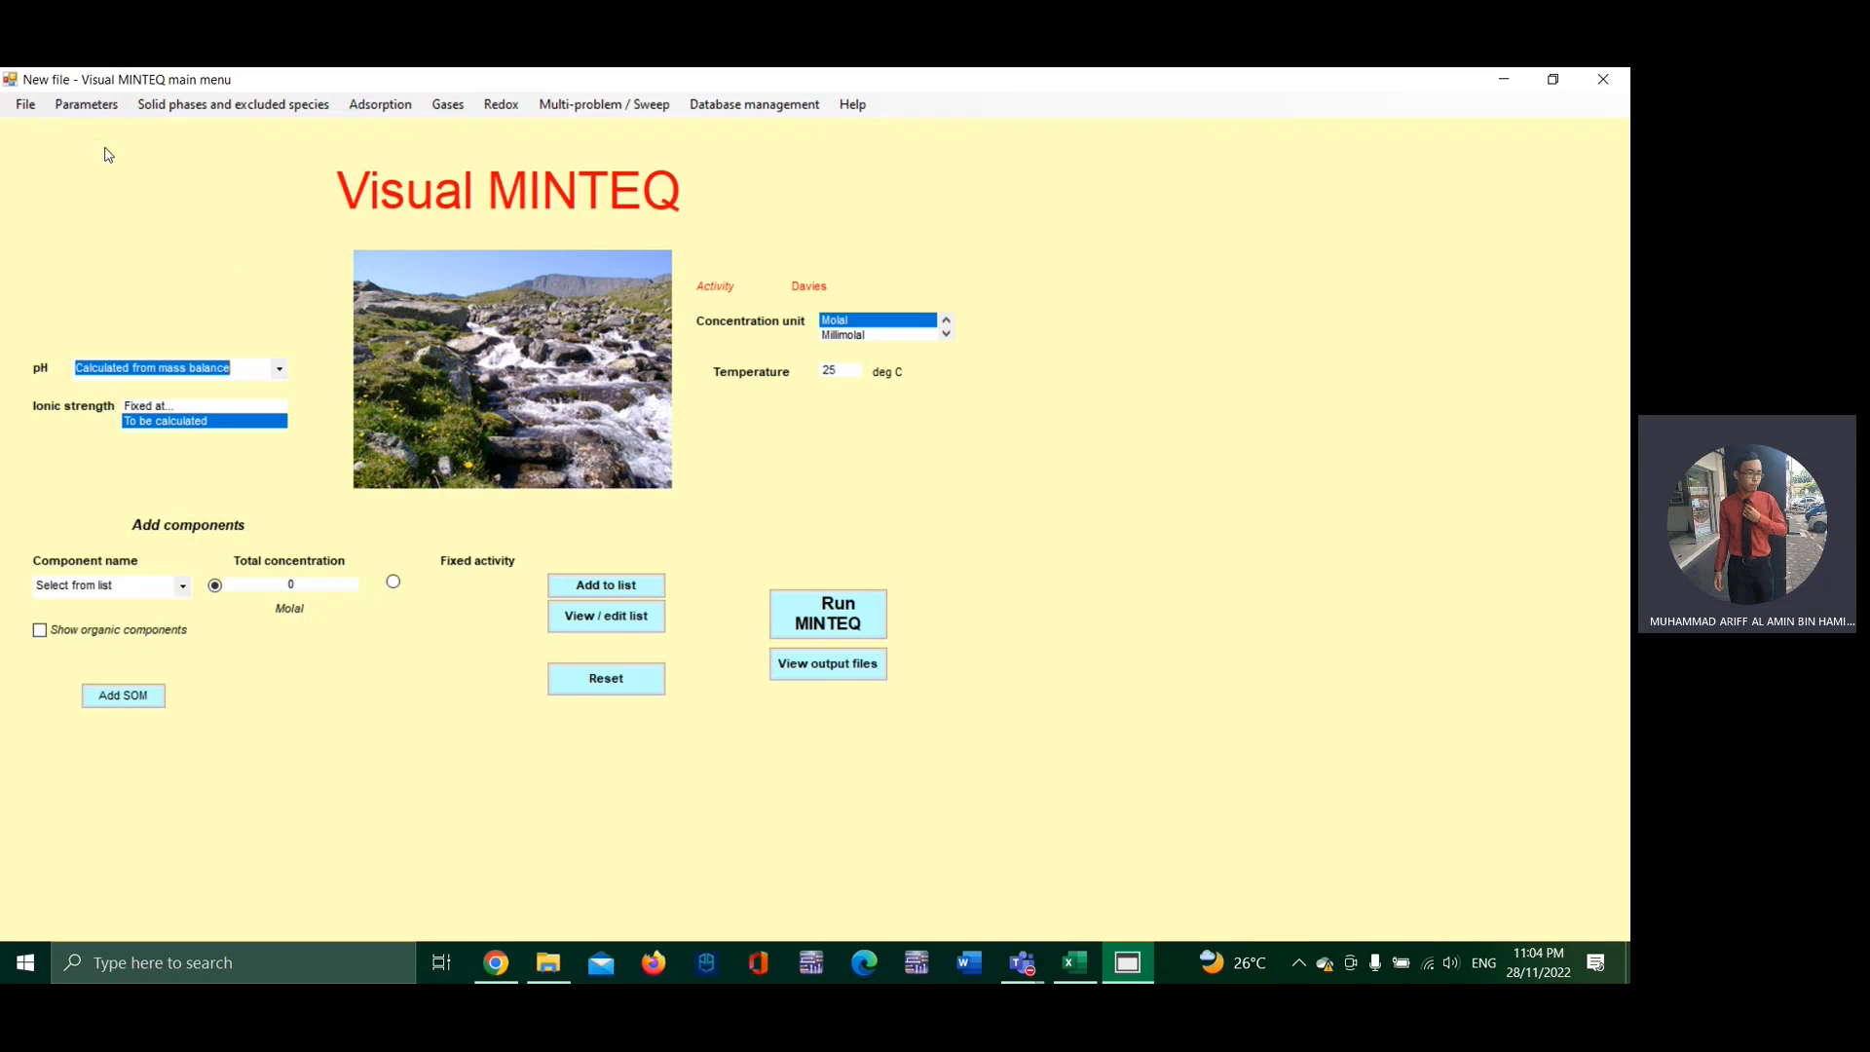
Step: Review the program's default settings, including iterations, activity correction and database paths, and save them on leaving
click(99, 109)
click(124, 203)
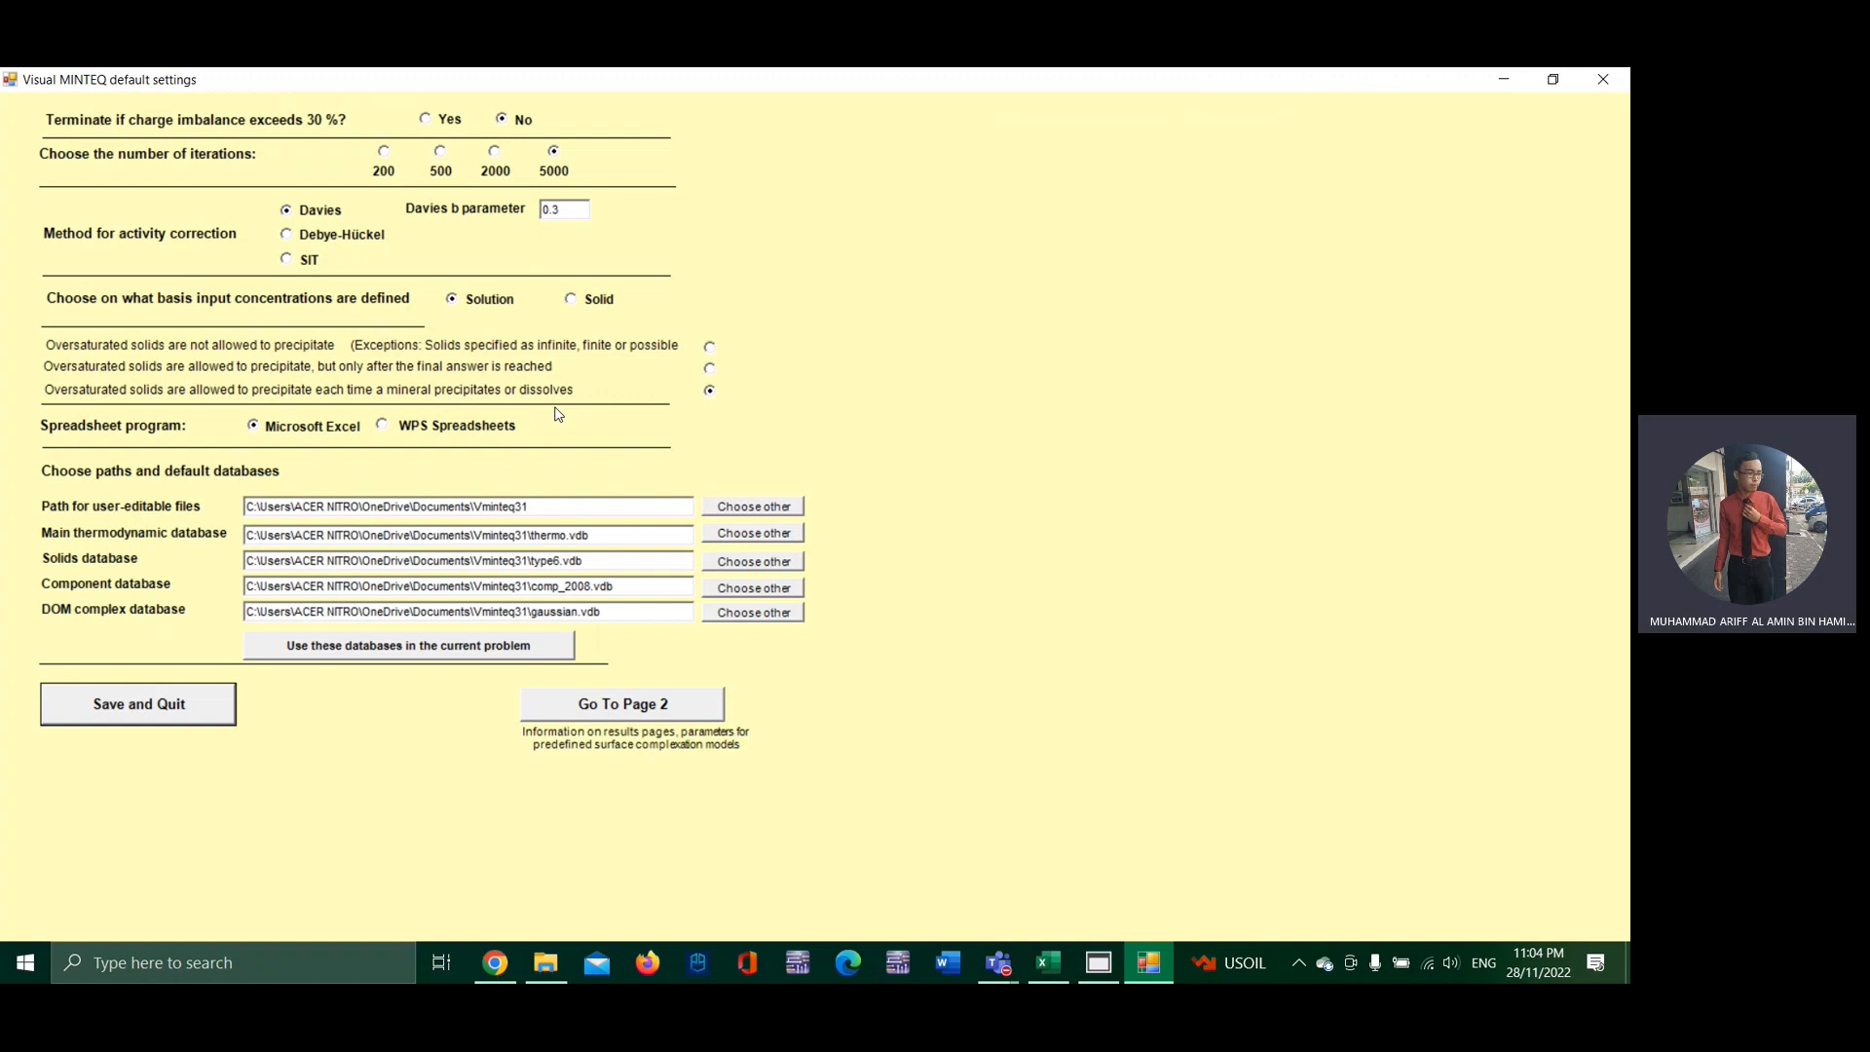
click(169, 716)
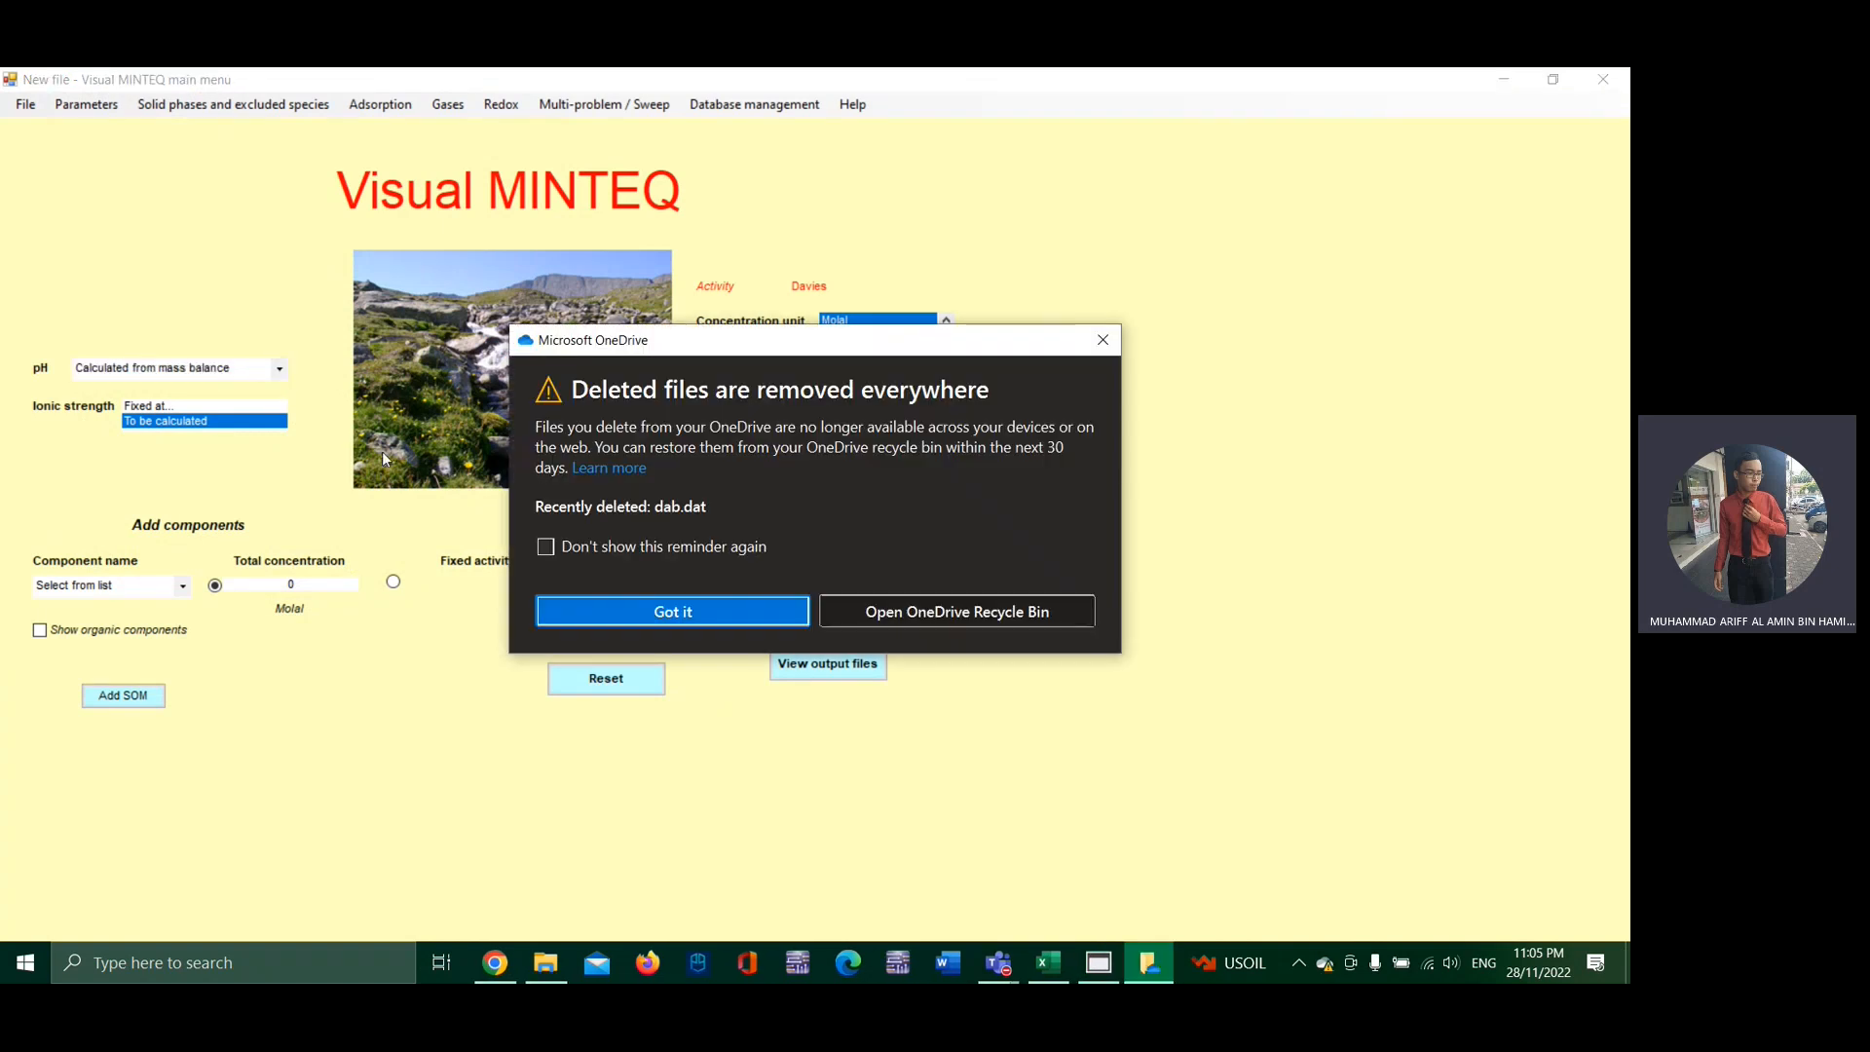
Step: Dismiss the OneDrive deleted-files reminder and set the pH to be calculated from mass and charge balance
click(553, 617)
click(278, 368)
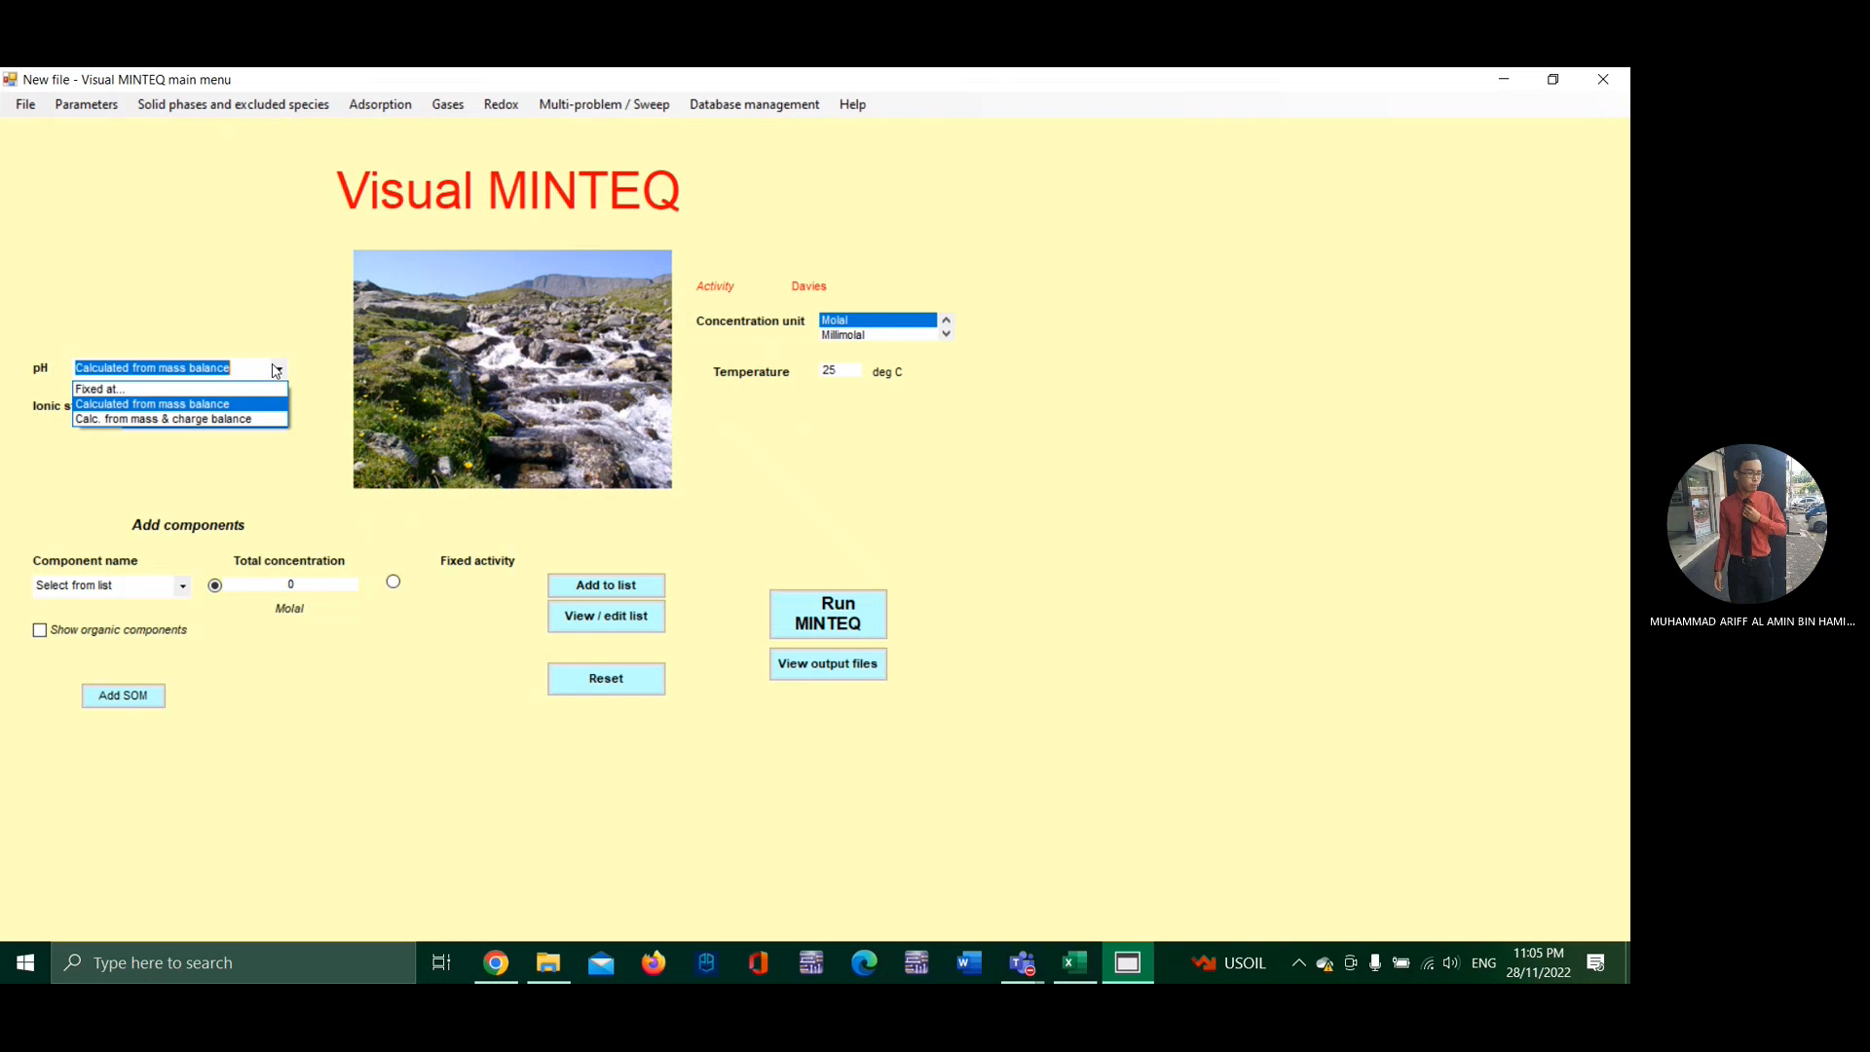
click(200, 419)
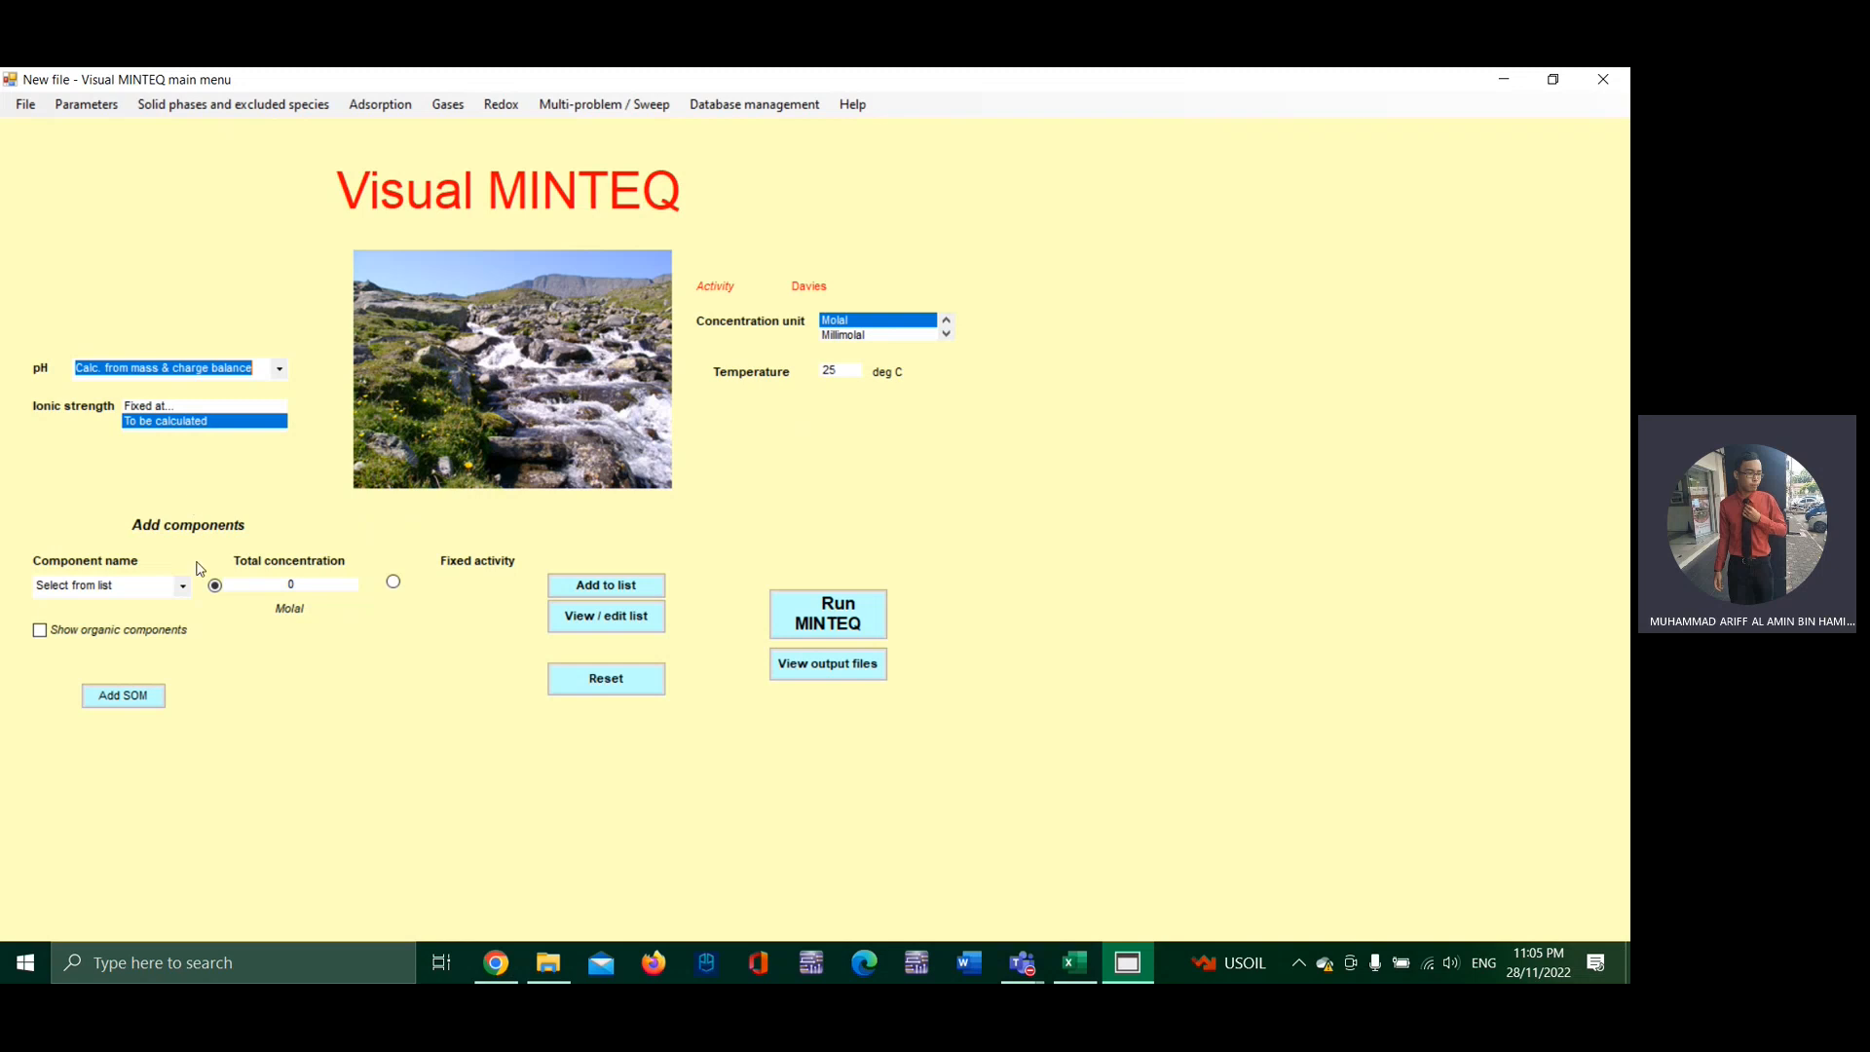
Step: Add the component H+1 to the problem with a total concentration of 2 molal
click(188, 590)
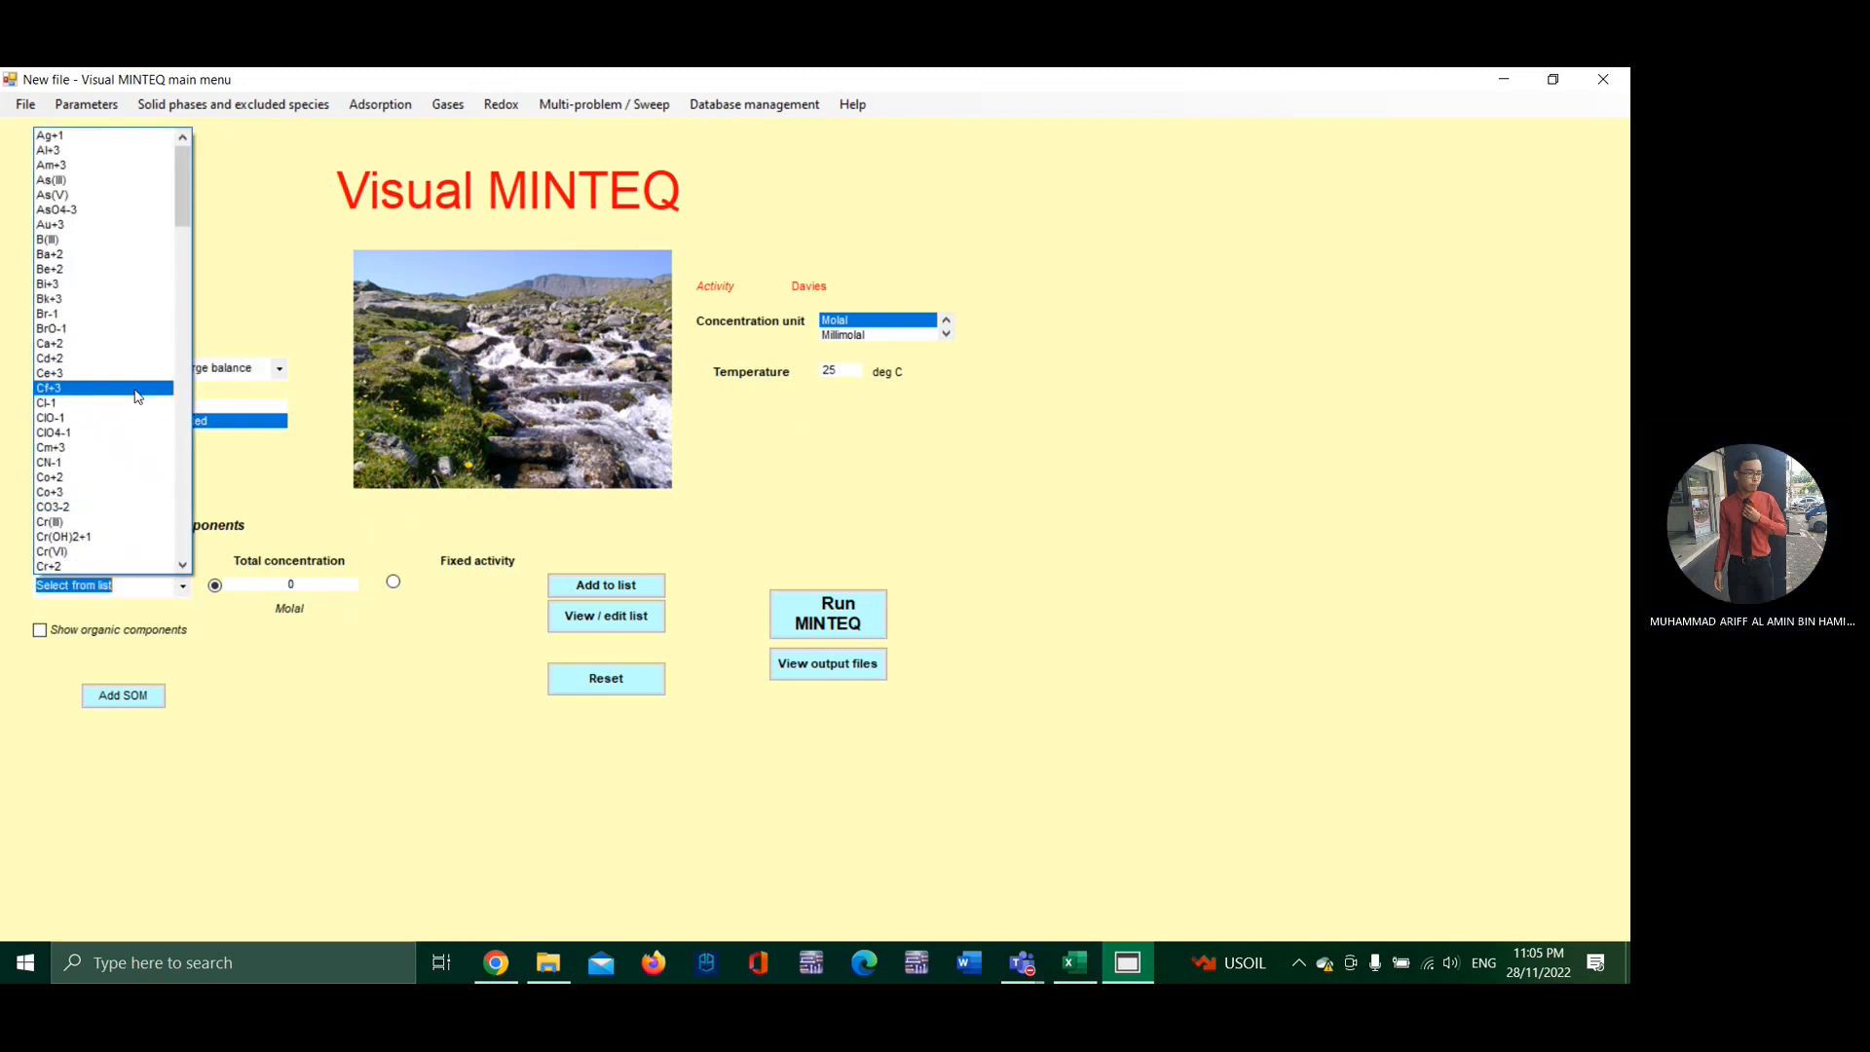
scroll(138, 402, down, 3)
scroll(138, 403, down, 7)
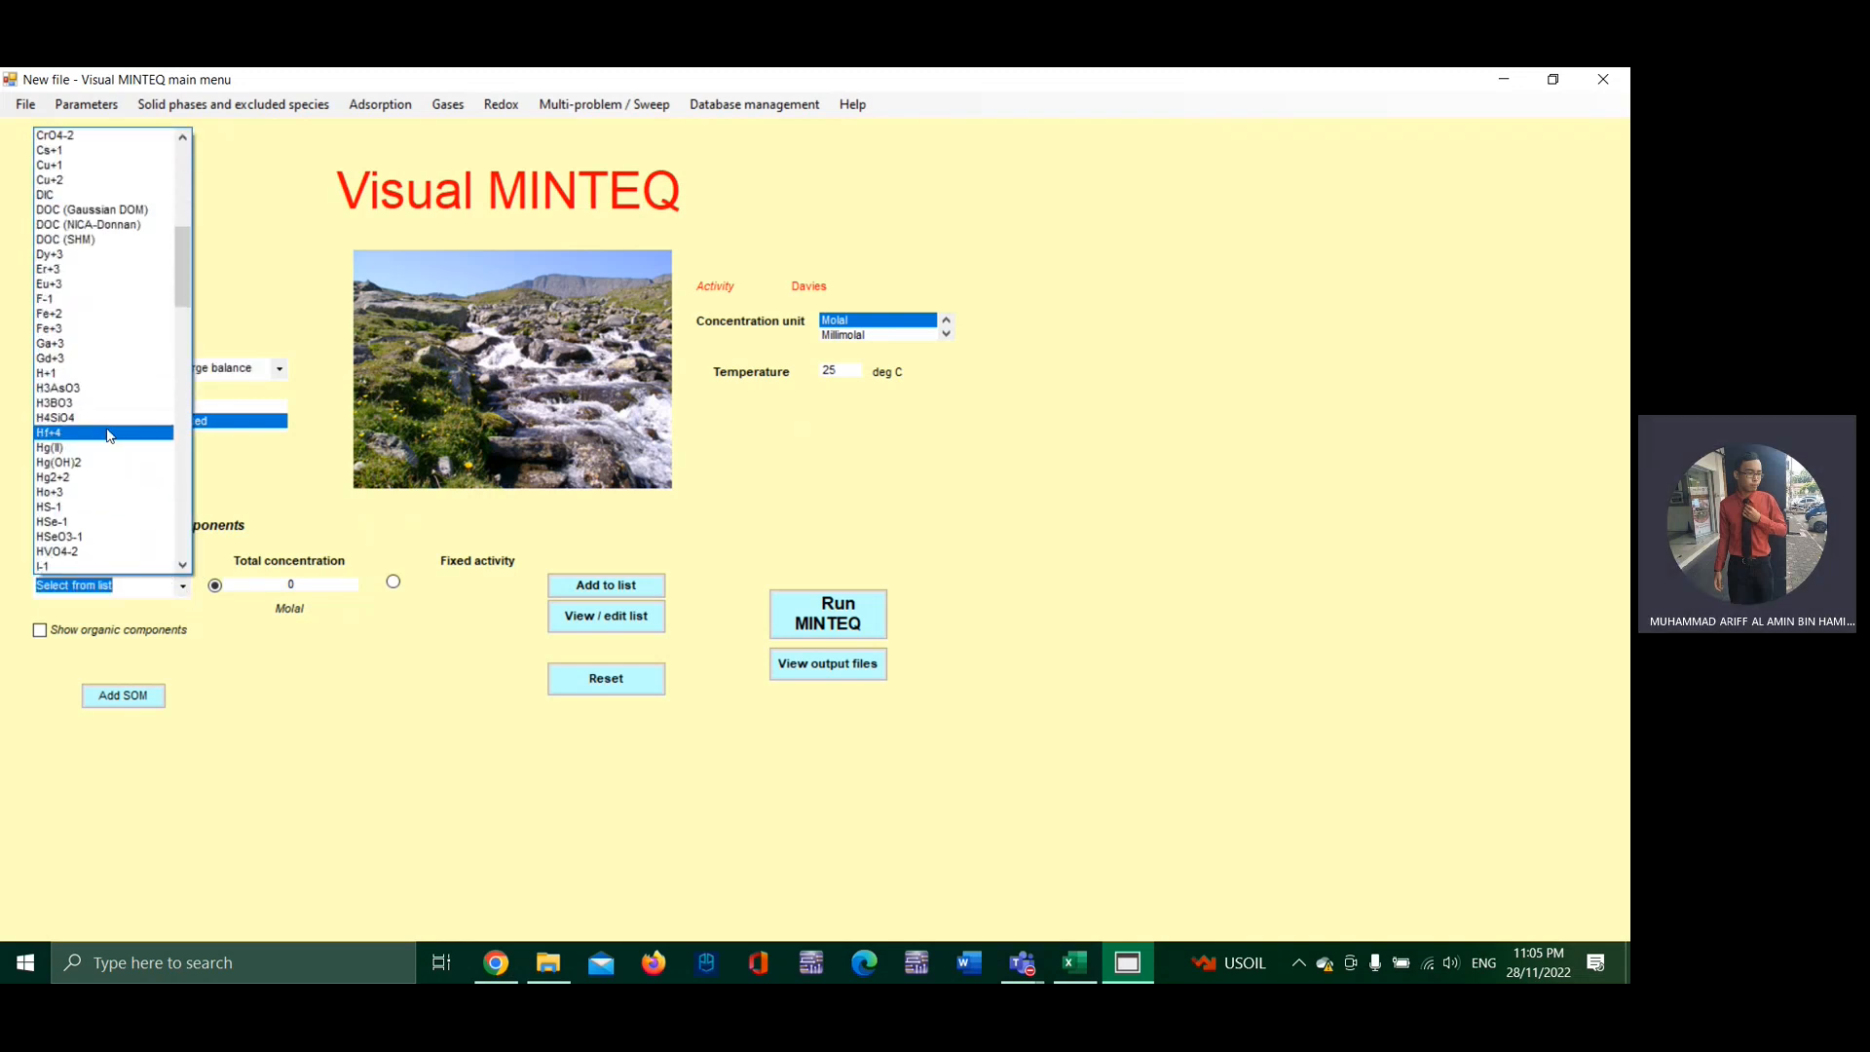
click(90, 374)
click(326, 585)
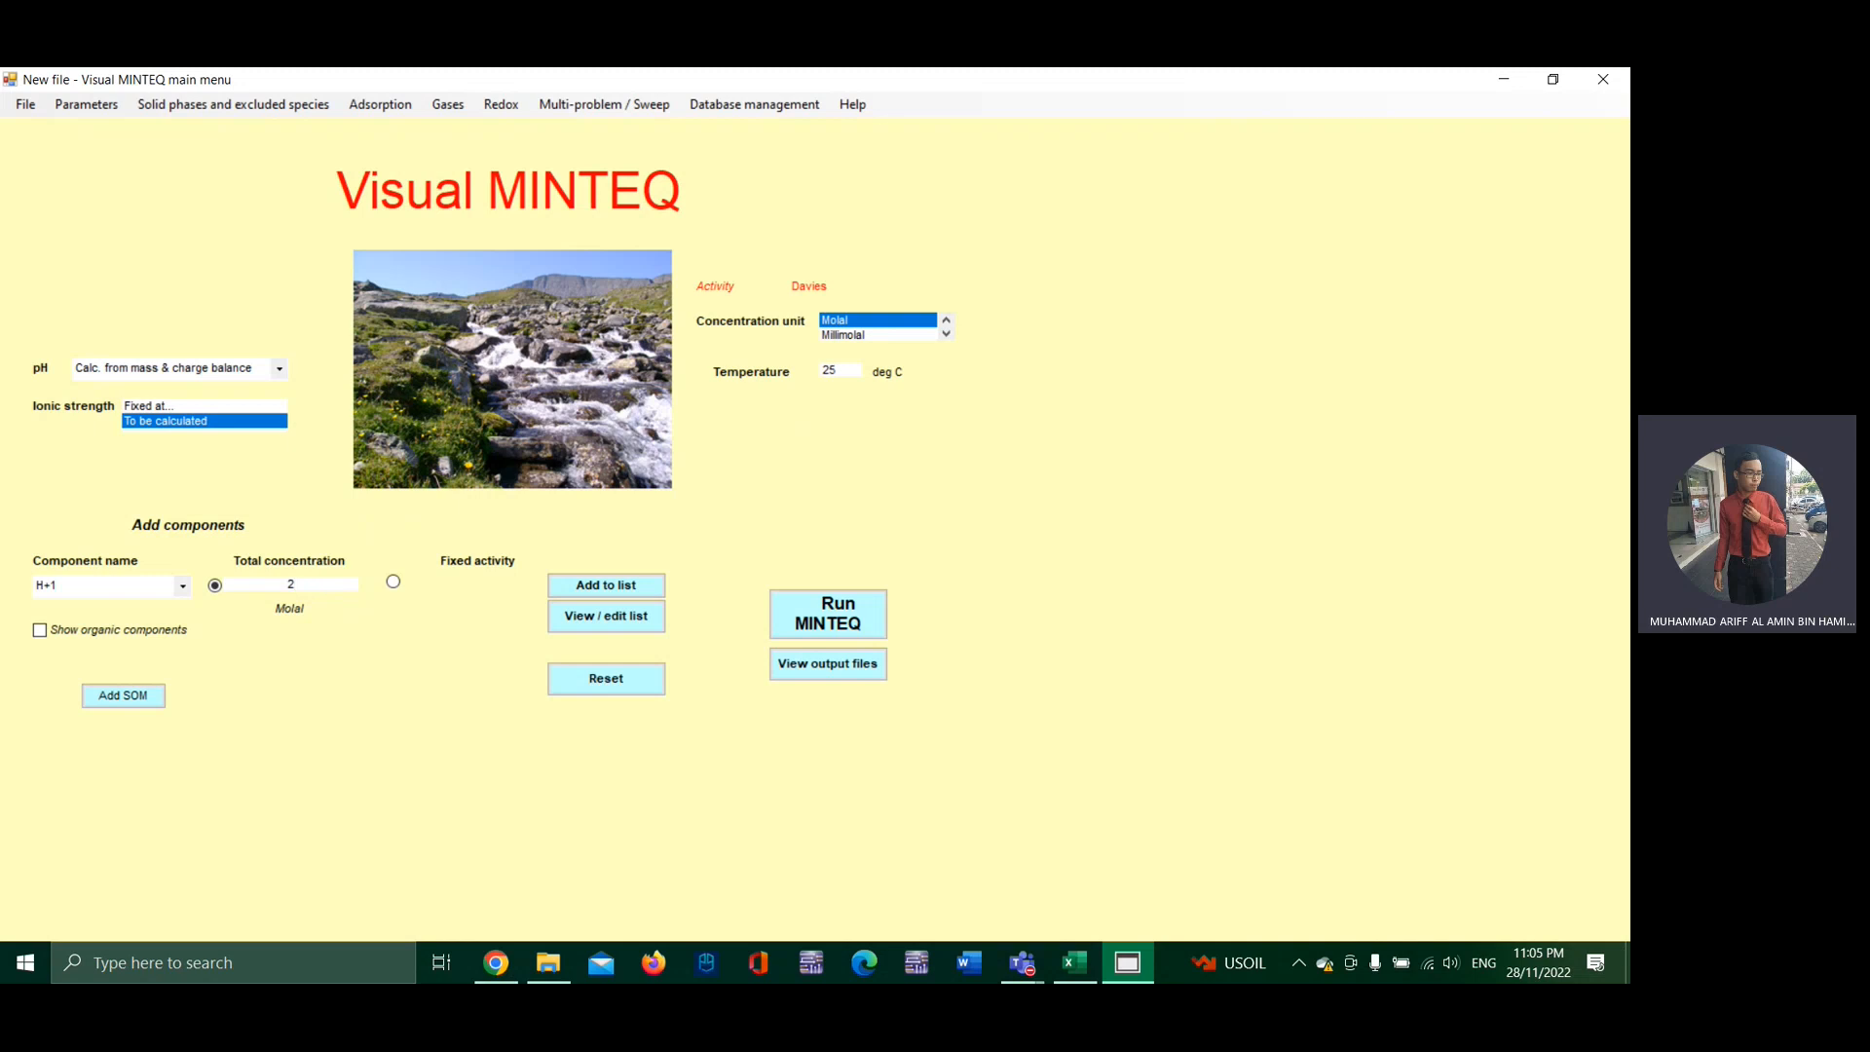
click(597, 589)
Step: Add the component SO4-2 with a total concentration of 1 molal and check the list of components
click(182, 586)
scroll(124, 454, down, 6)
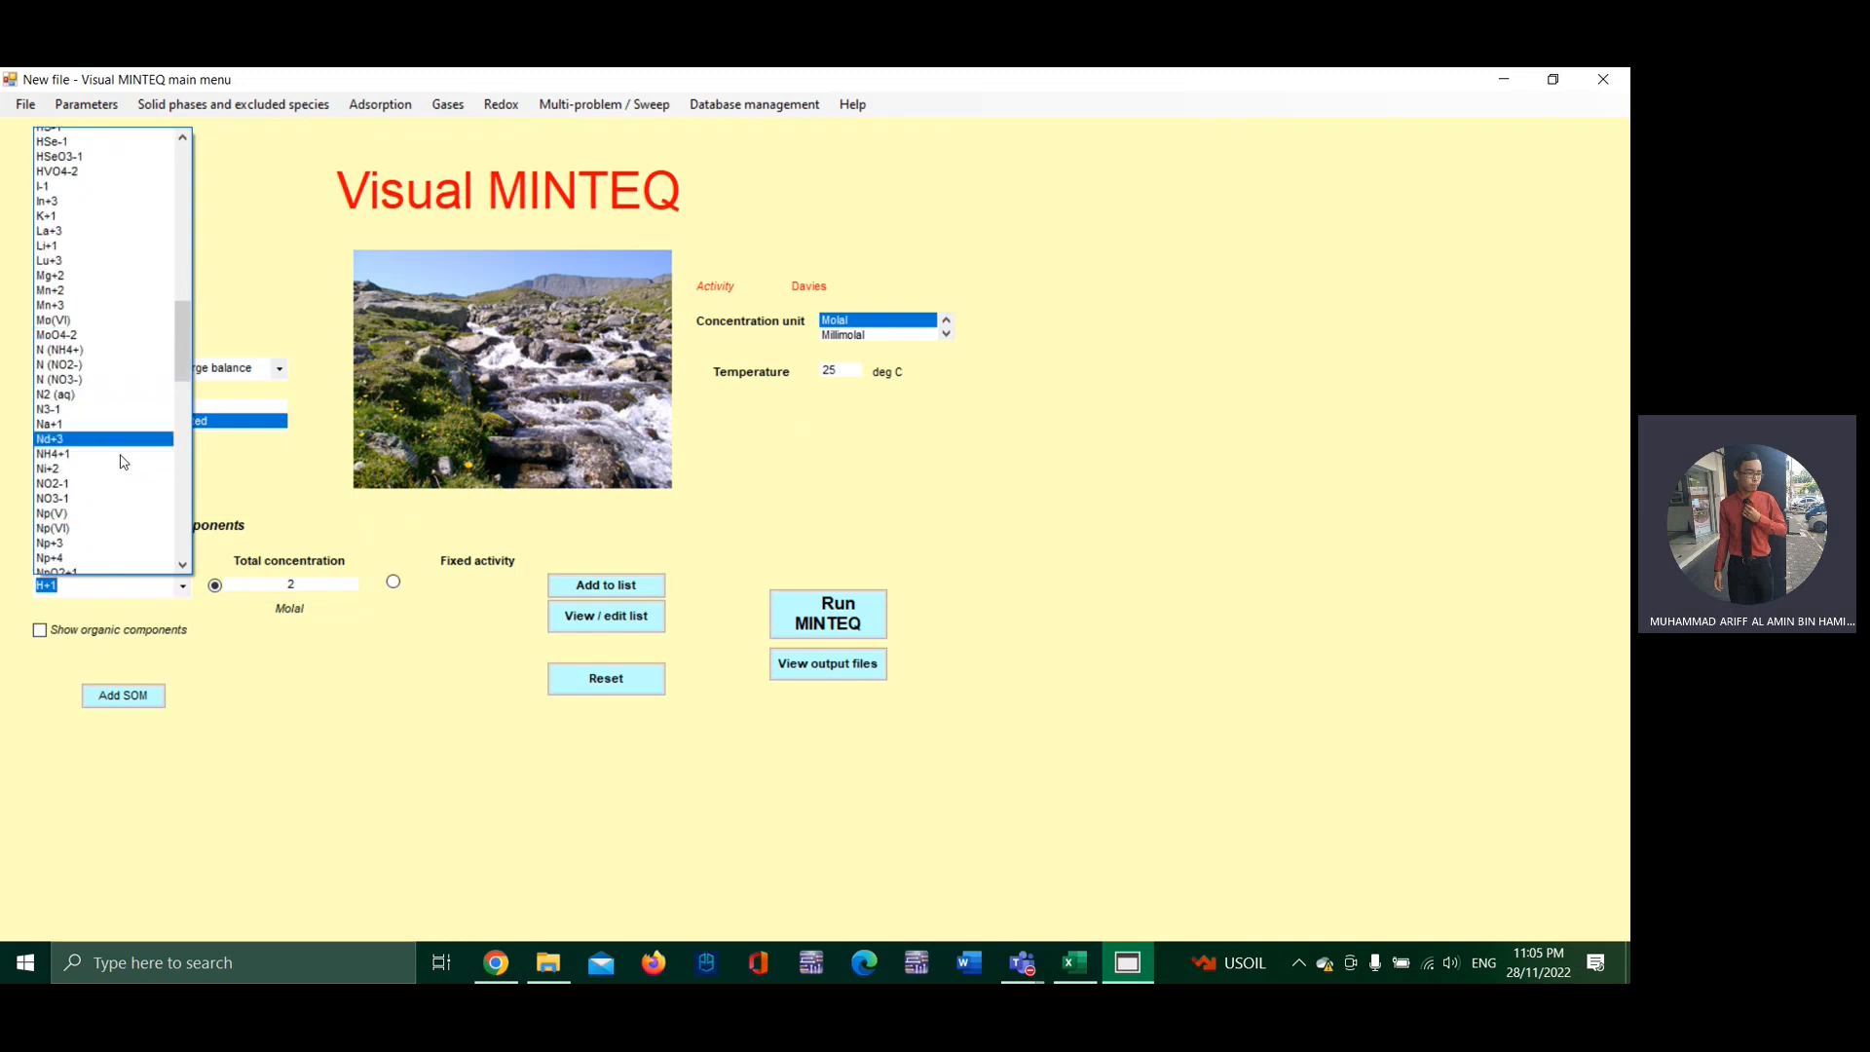
scroll(125, 461, down, 5)
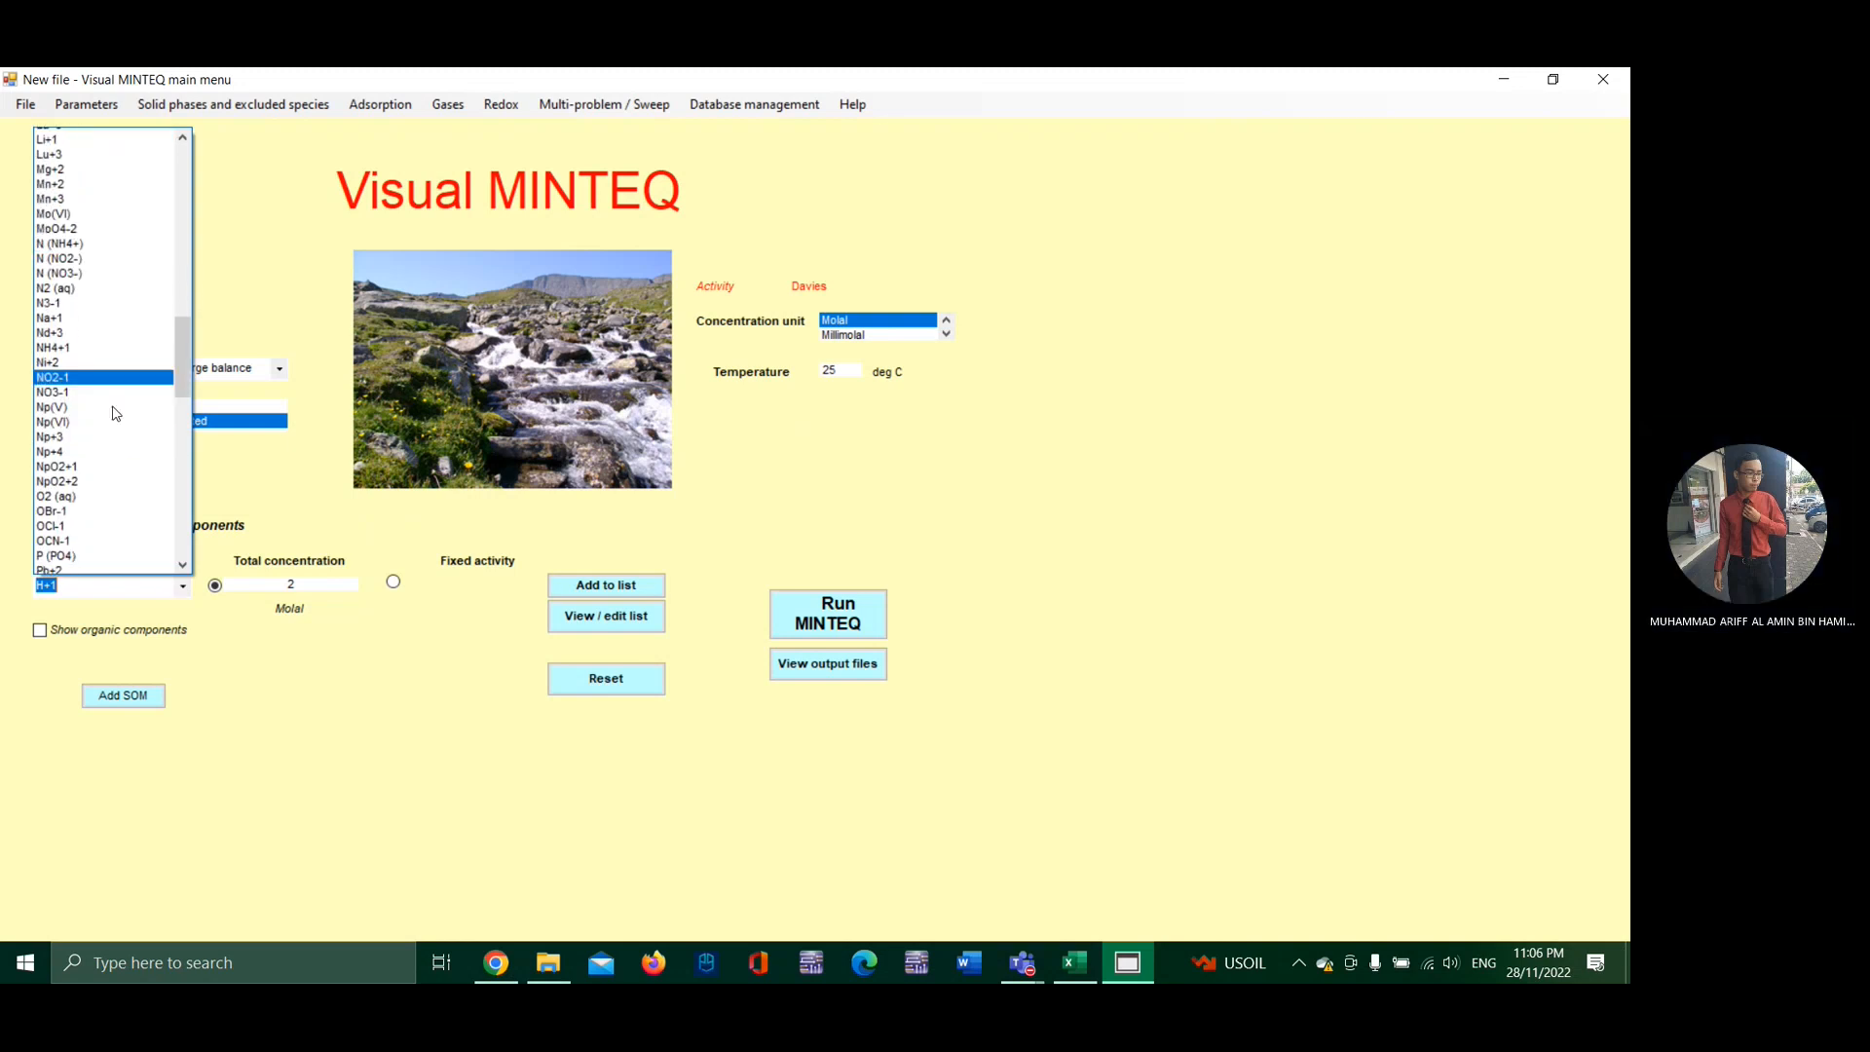
scroll(115, 419, down, 6)
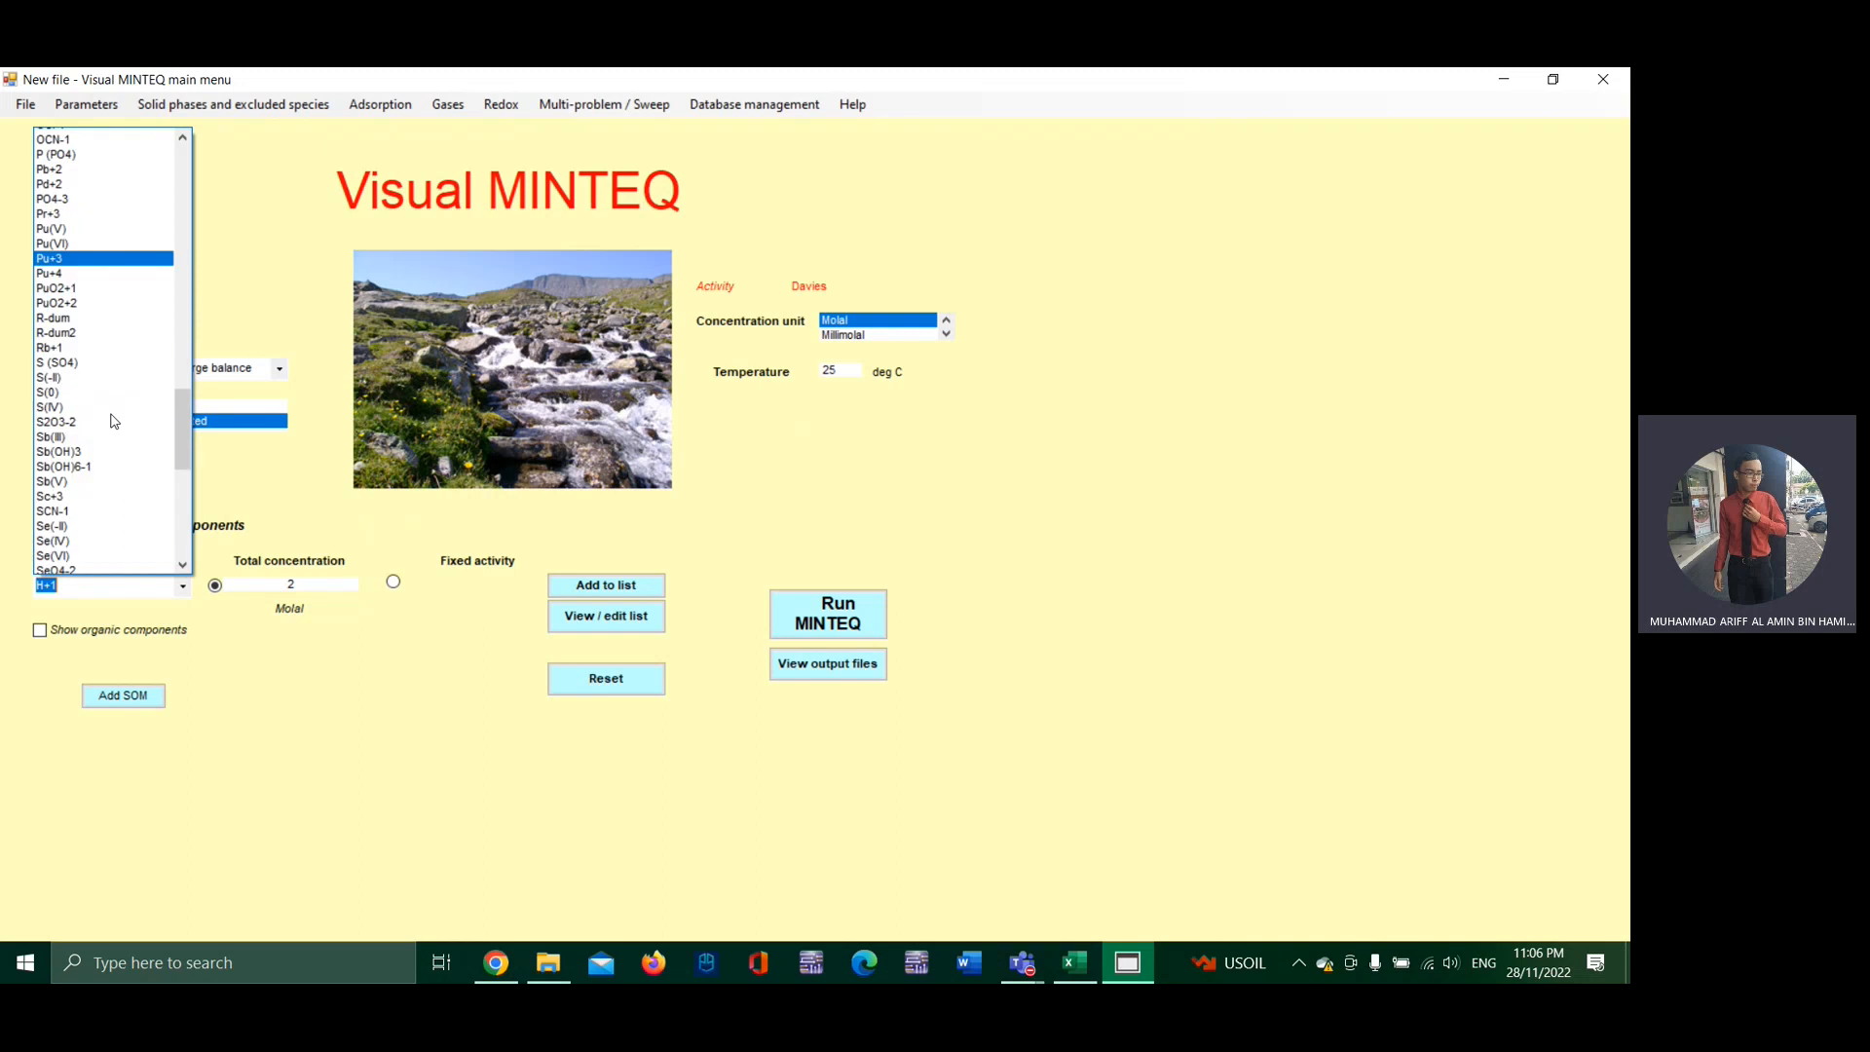
scroll(114, 421, down, 7)
click(102, 358)
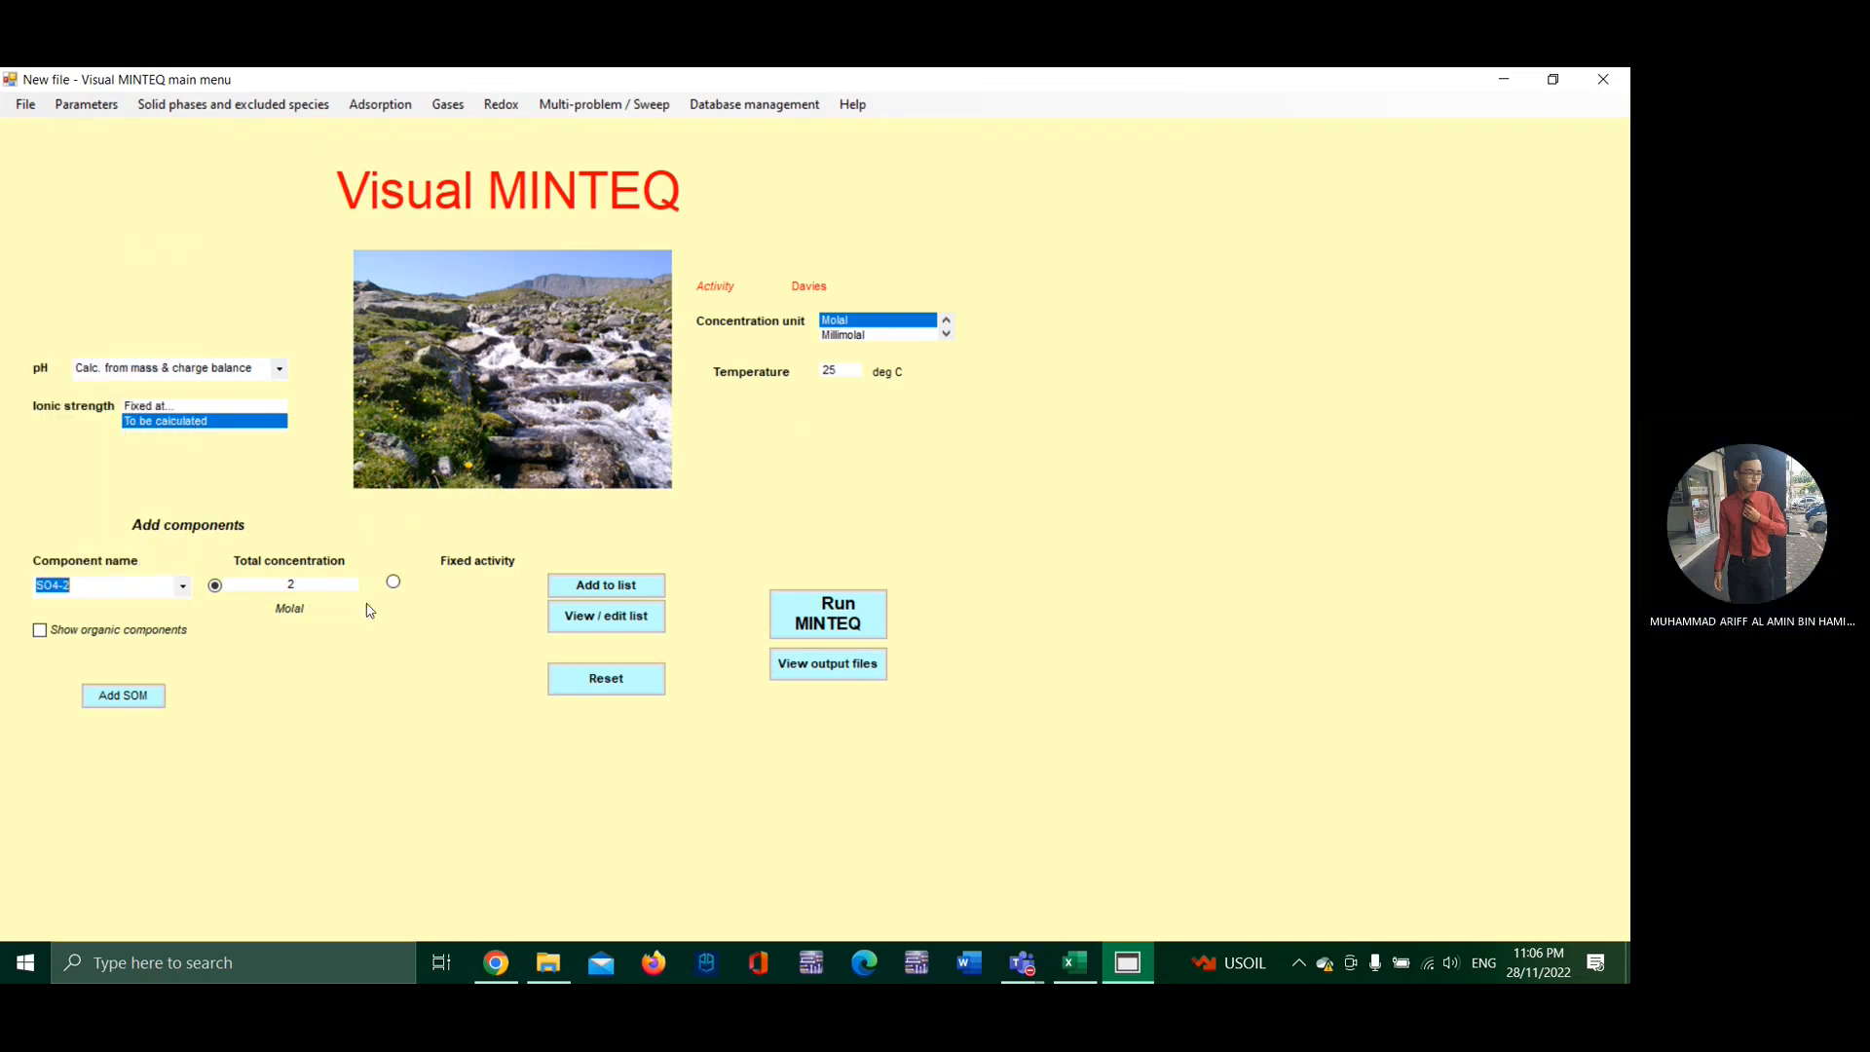
click(311, 580)
key(BackSpace)
text(1)
click(580, 587)
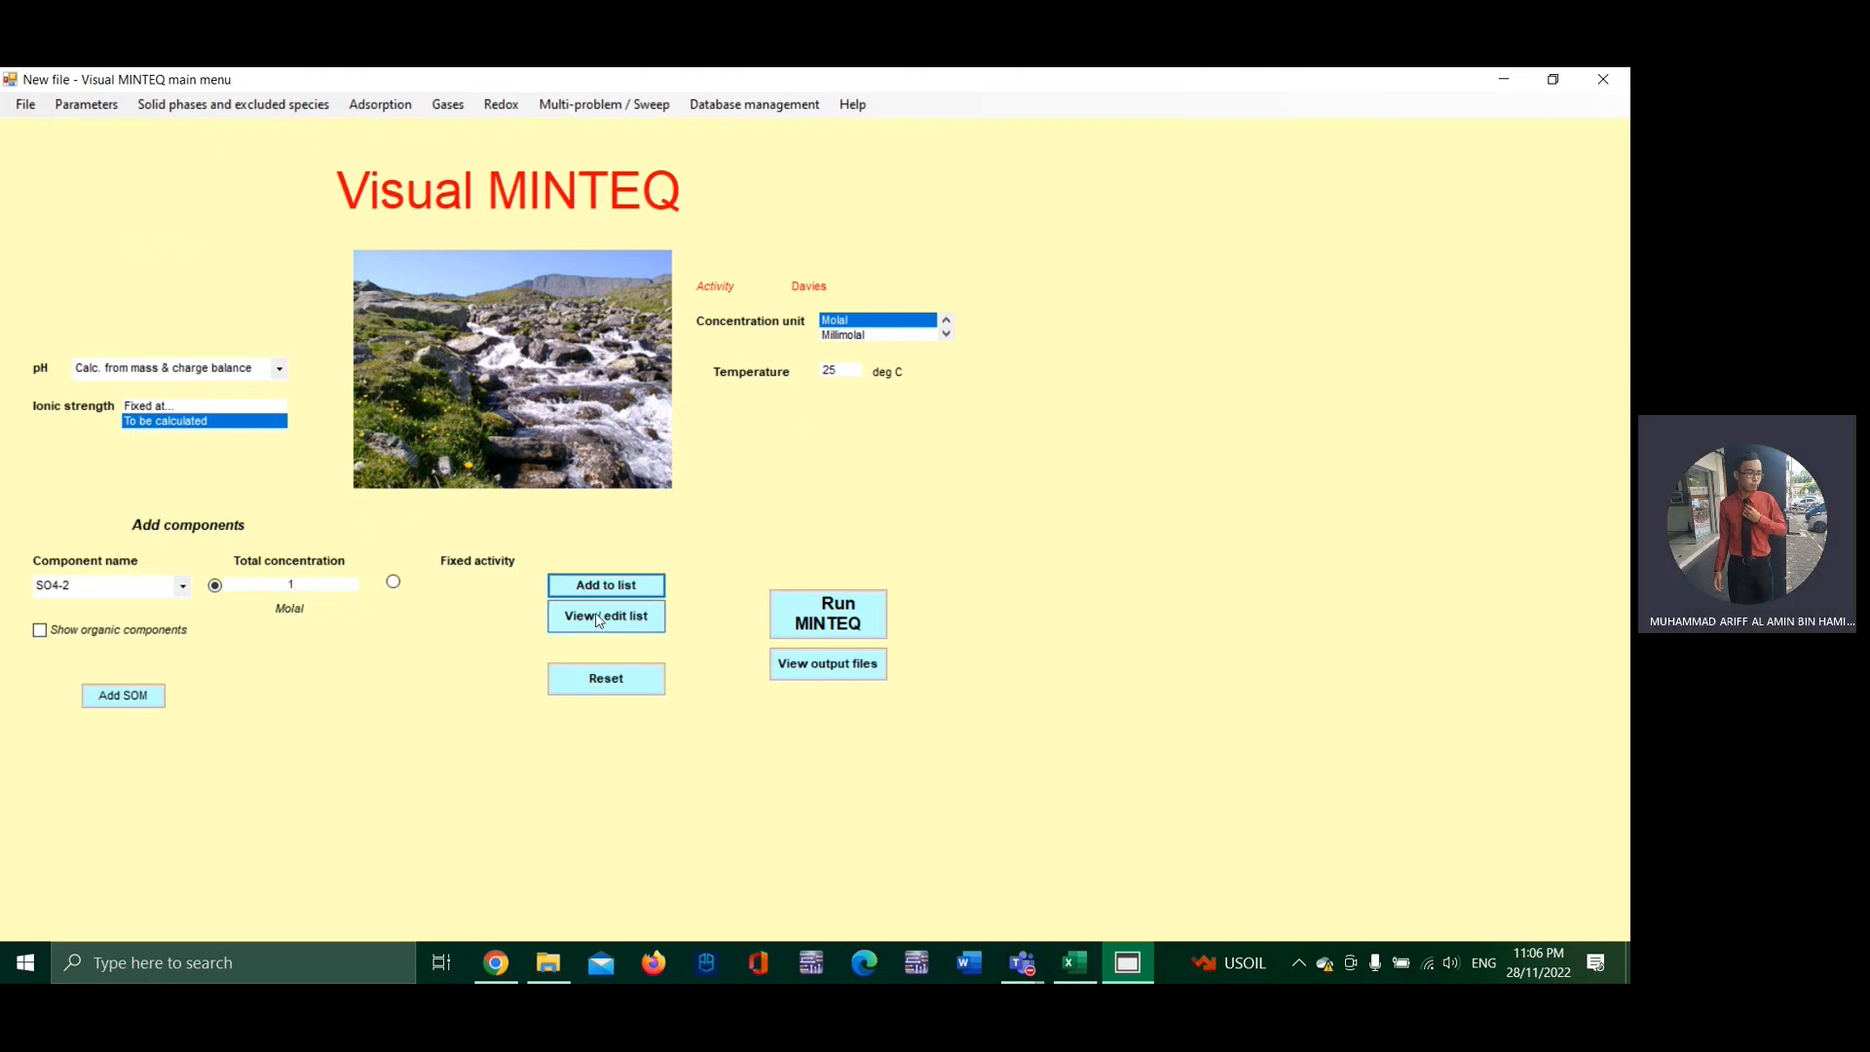
click(599, 617)
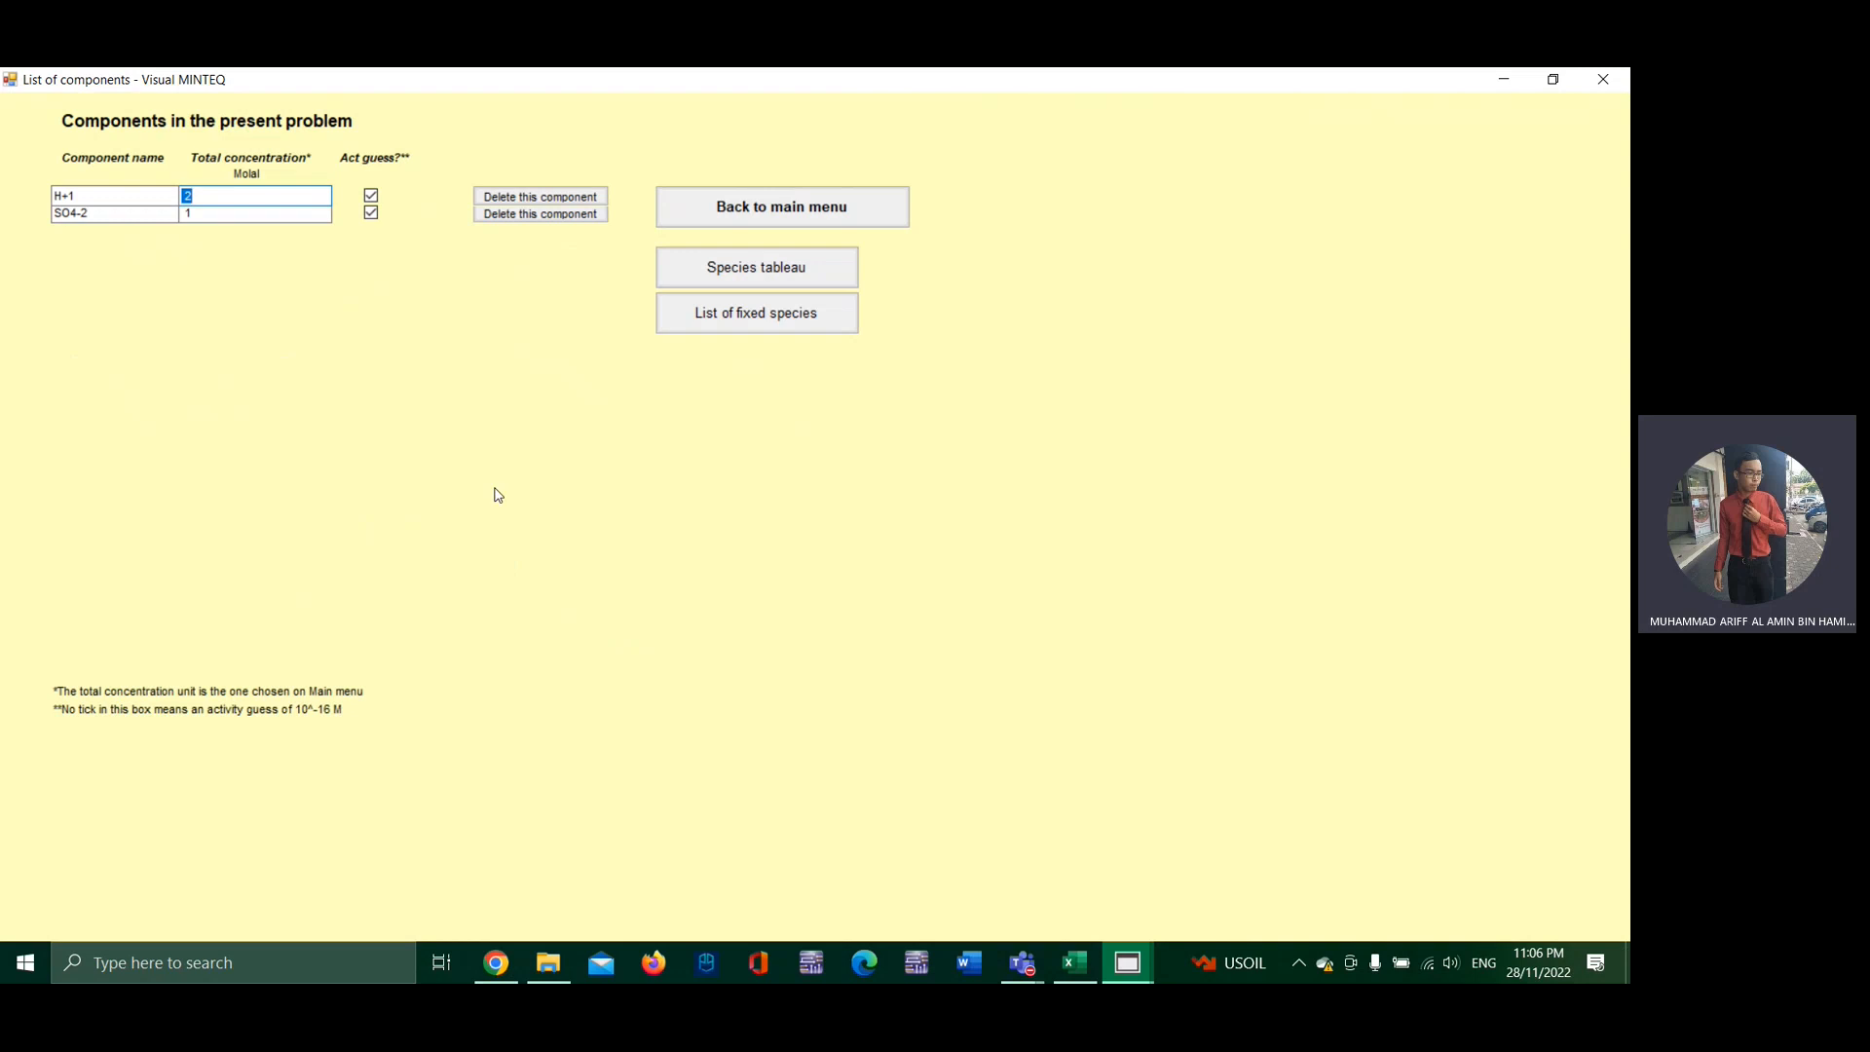
click(725, 219)
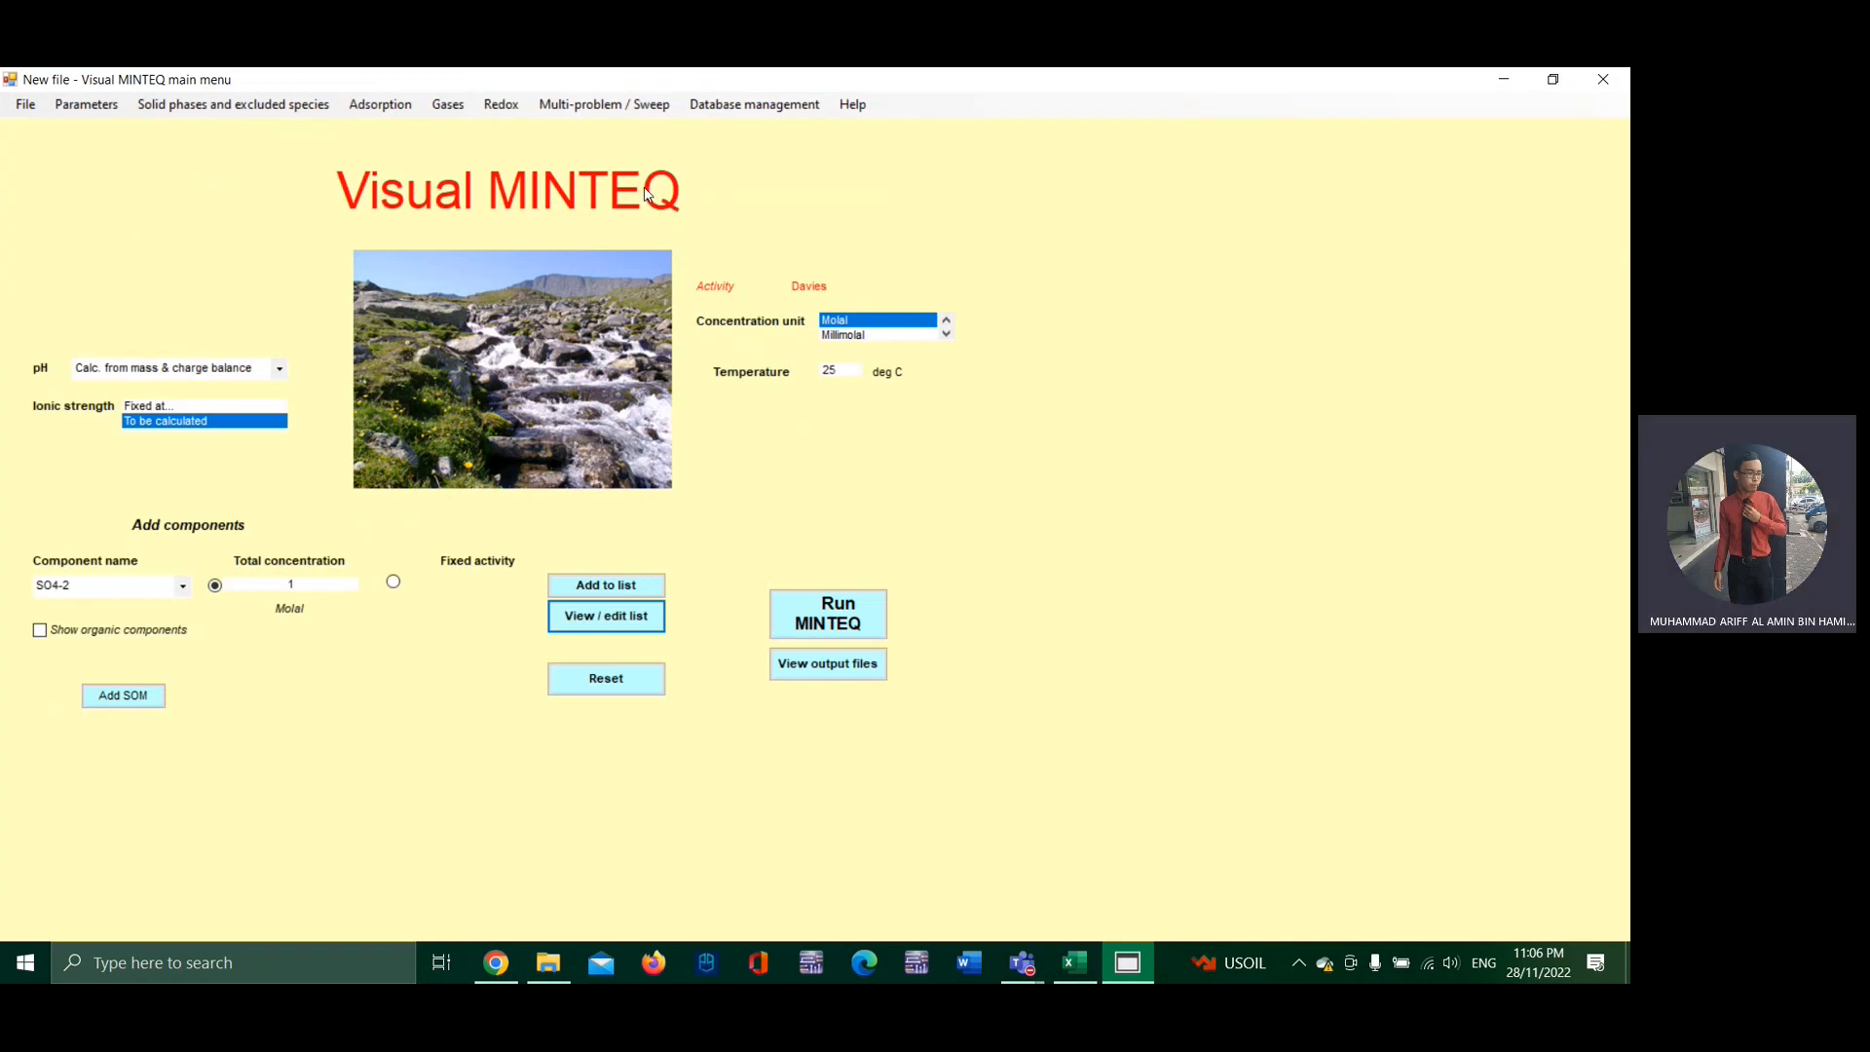
Step: Enable titration with a titrant of defined composition in the multi-problem settings and open the Titration Manager
click(617, 107)
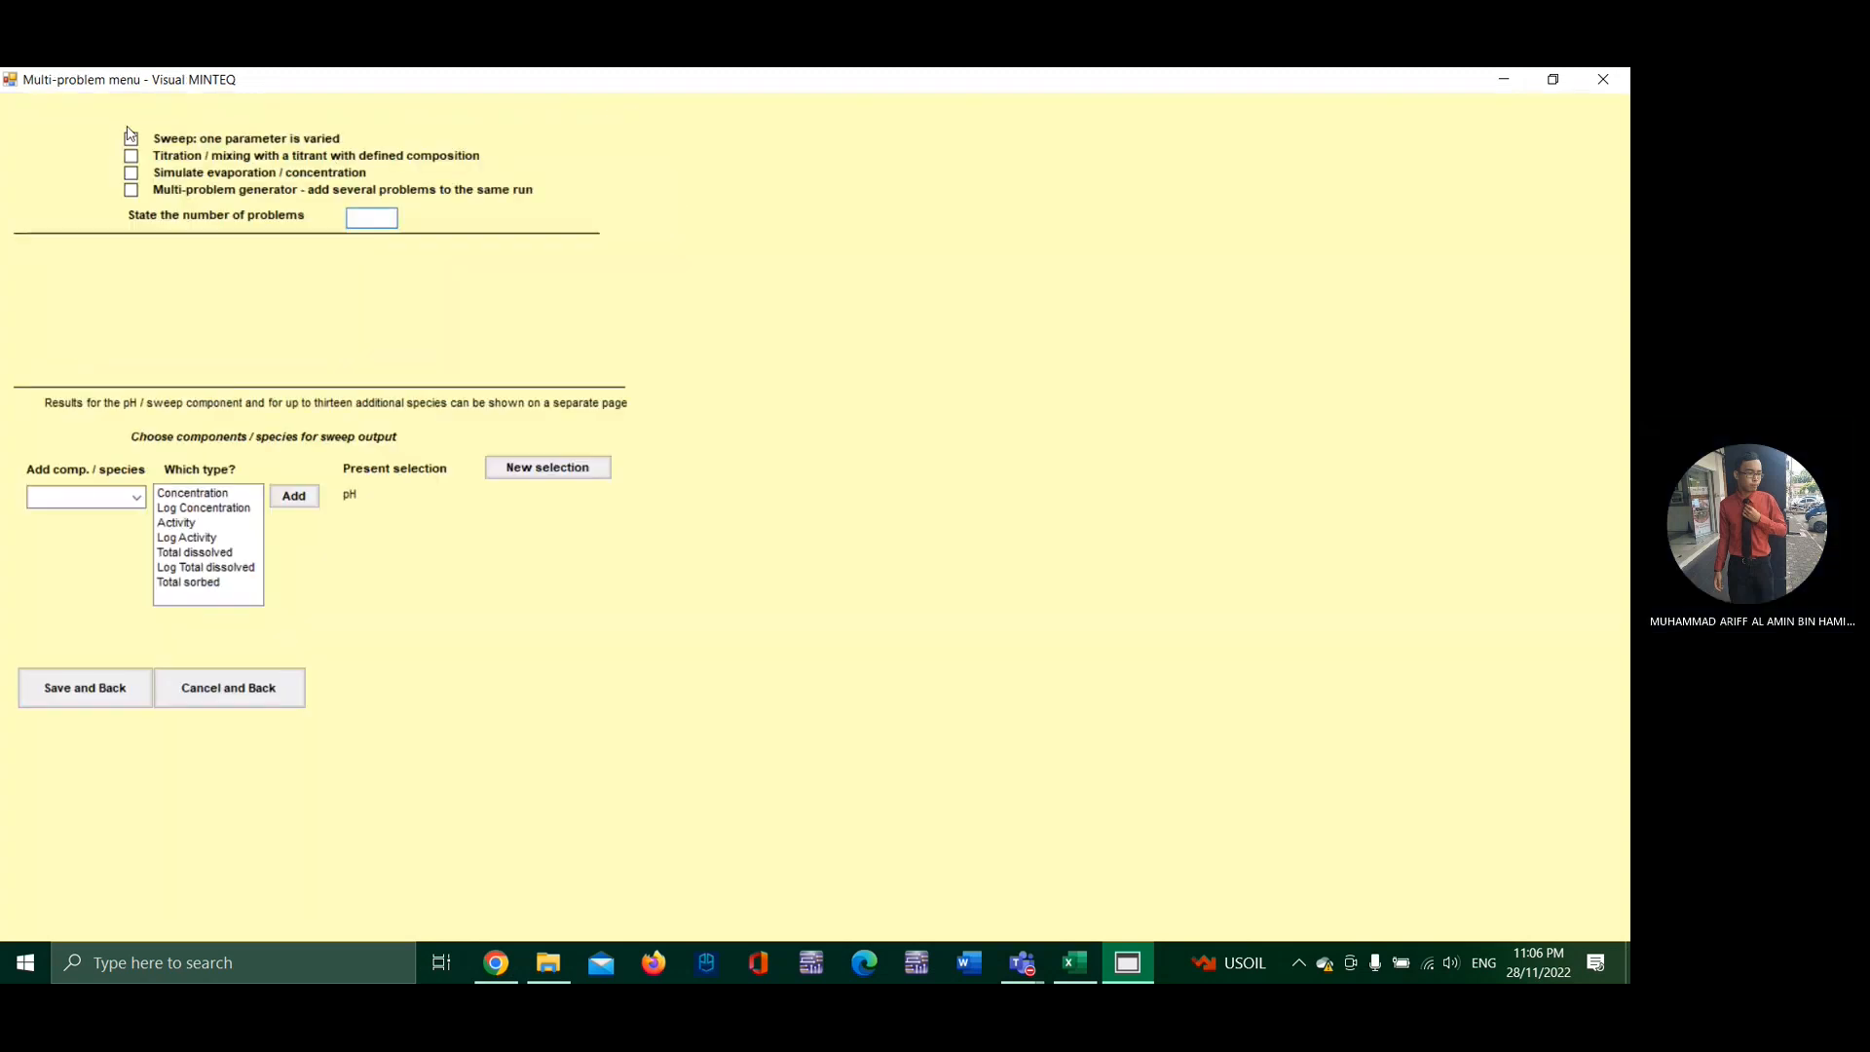
click(131, 156)
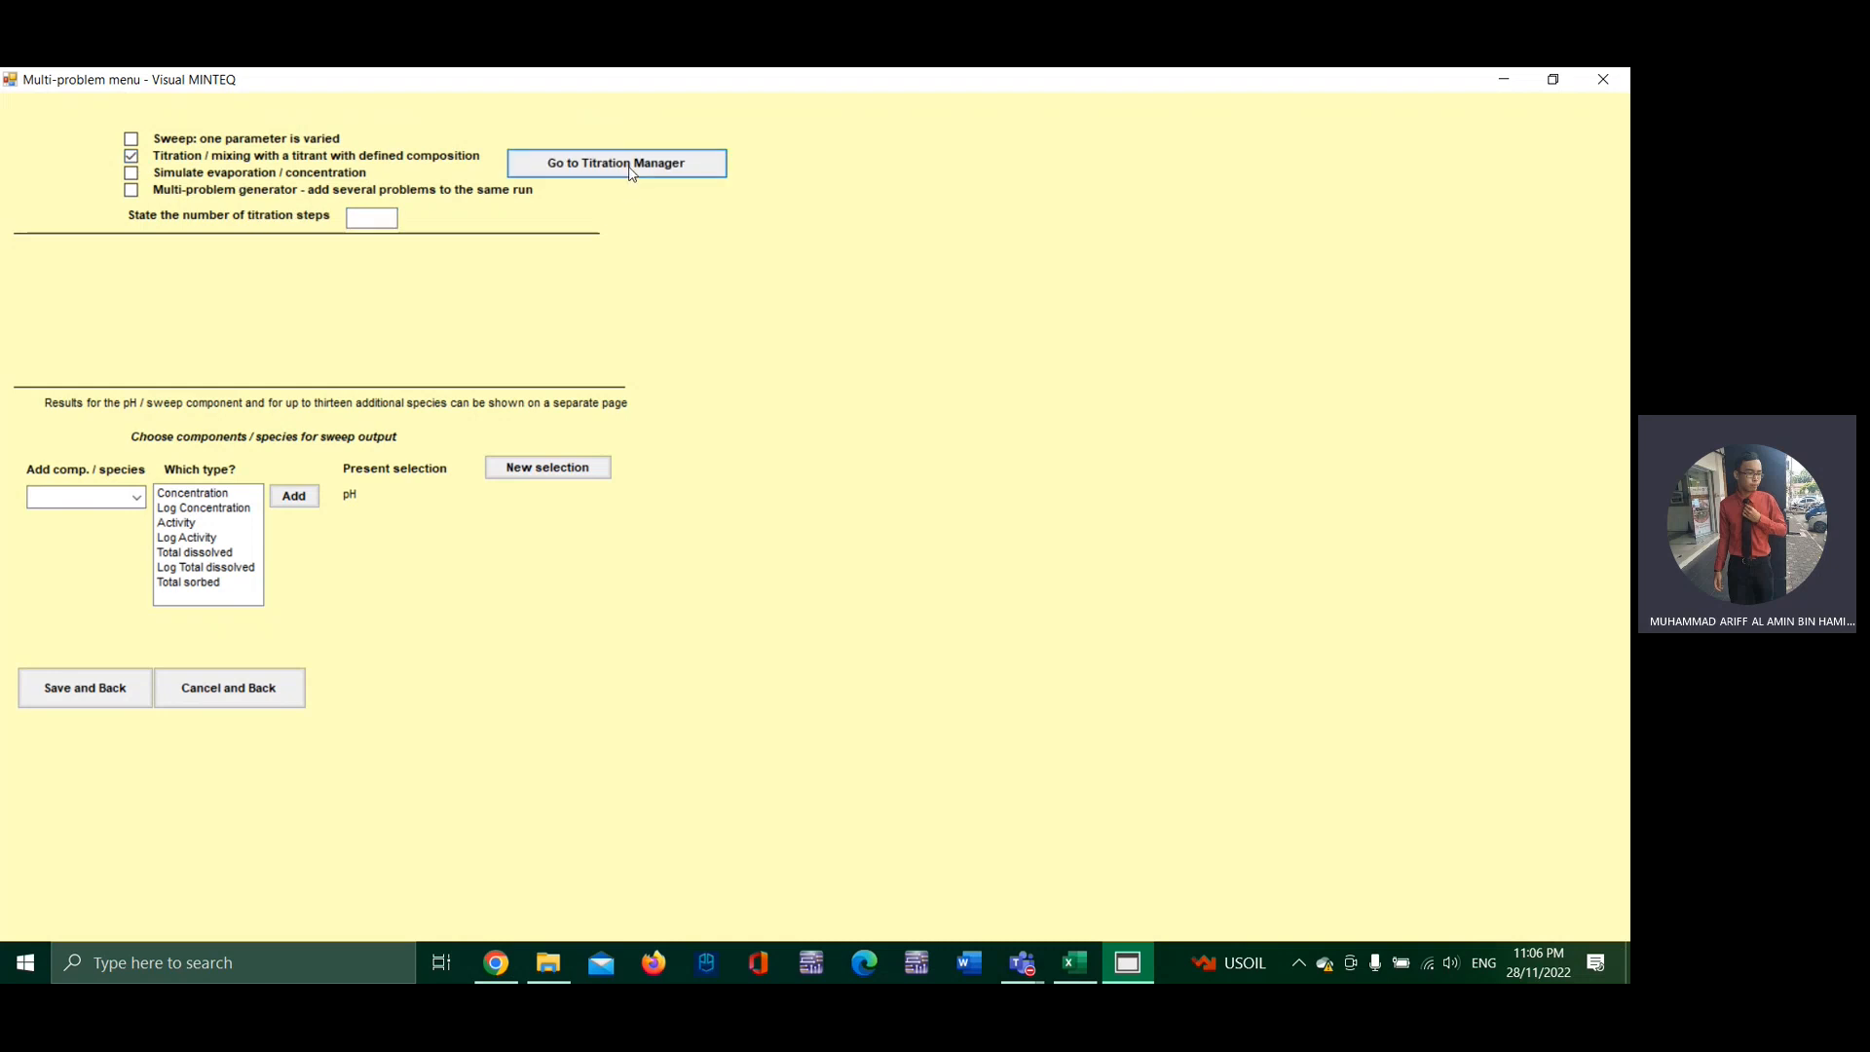
click(632, 171)
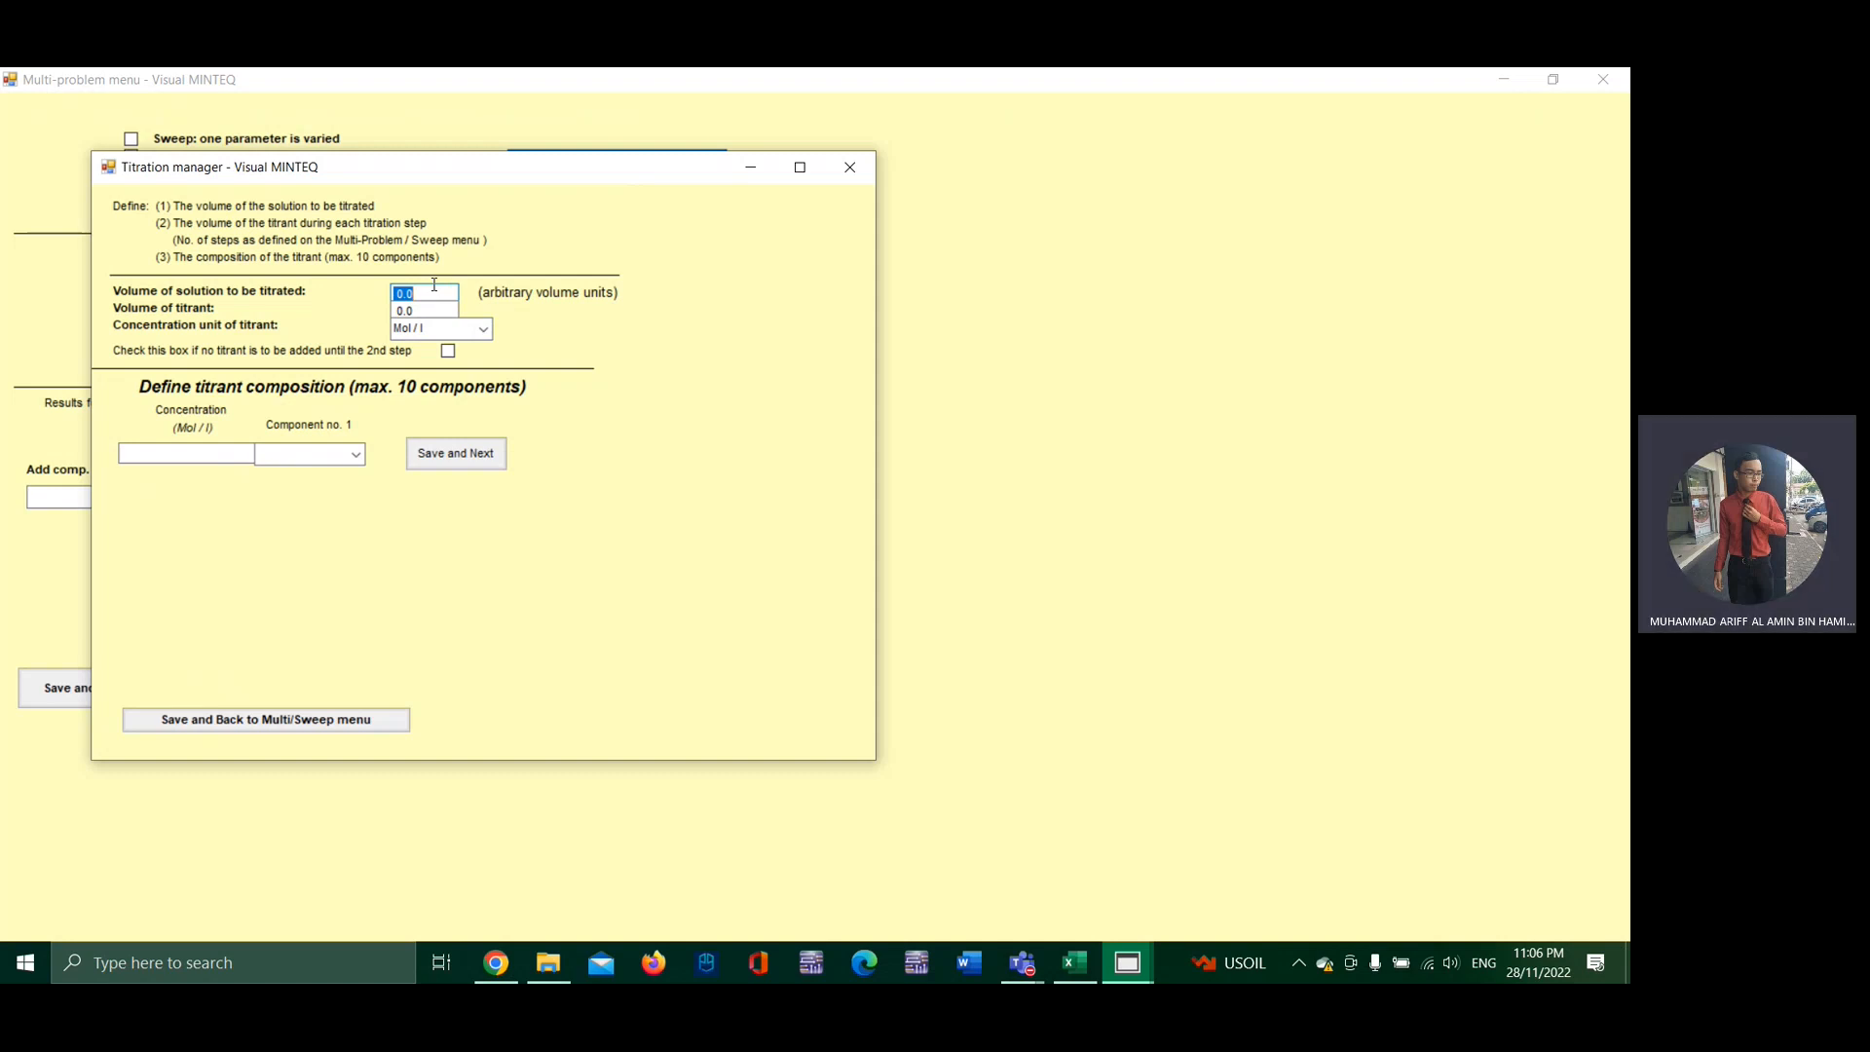
Step: Set the volume of solution to 5000 and the titrant volume to 25, with no titrant added until the 2nd step
key(BackSpace)
text(5)
text(2)
key(BackSpace)
key(BackSpace)
key(BackSpace)
key(BackSpace)
text(25)
click(448, 351)
Step: Add Na+1 at 3 mol/l as the titrant component and save the titration definition
click(356, 455)
scroll(303, 624, down, 4)
scroll(303, 628, down, 10)
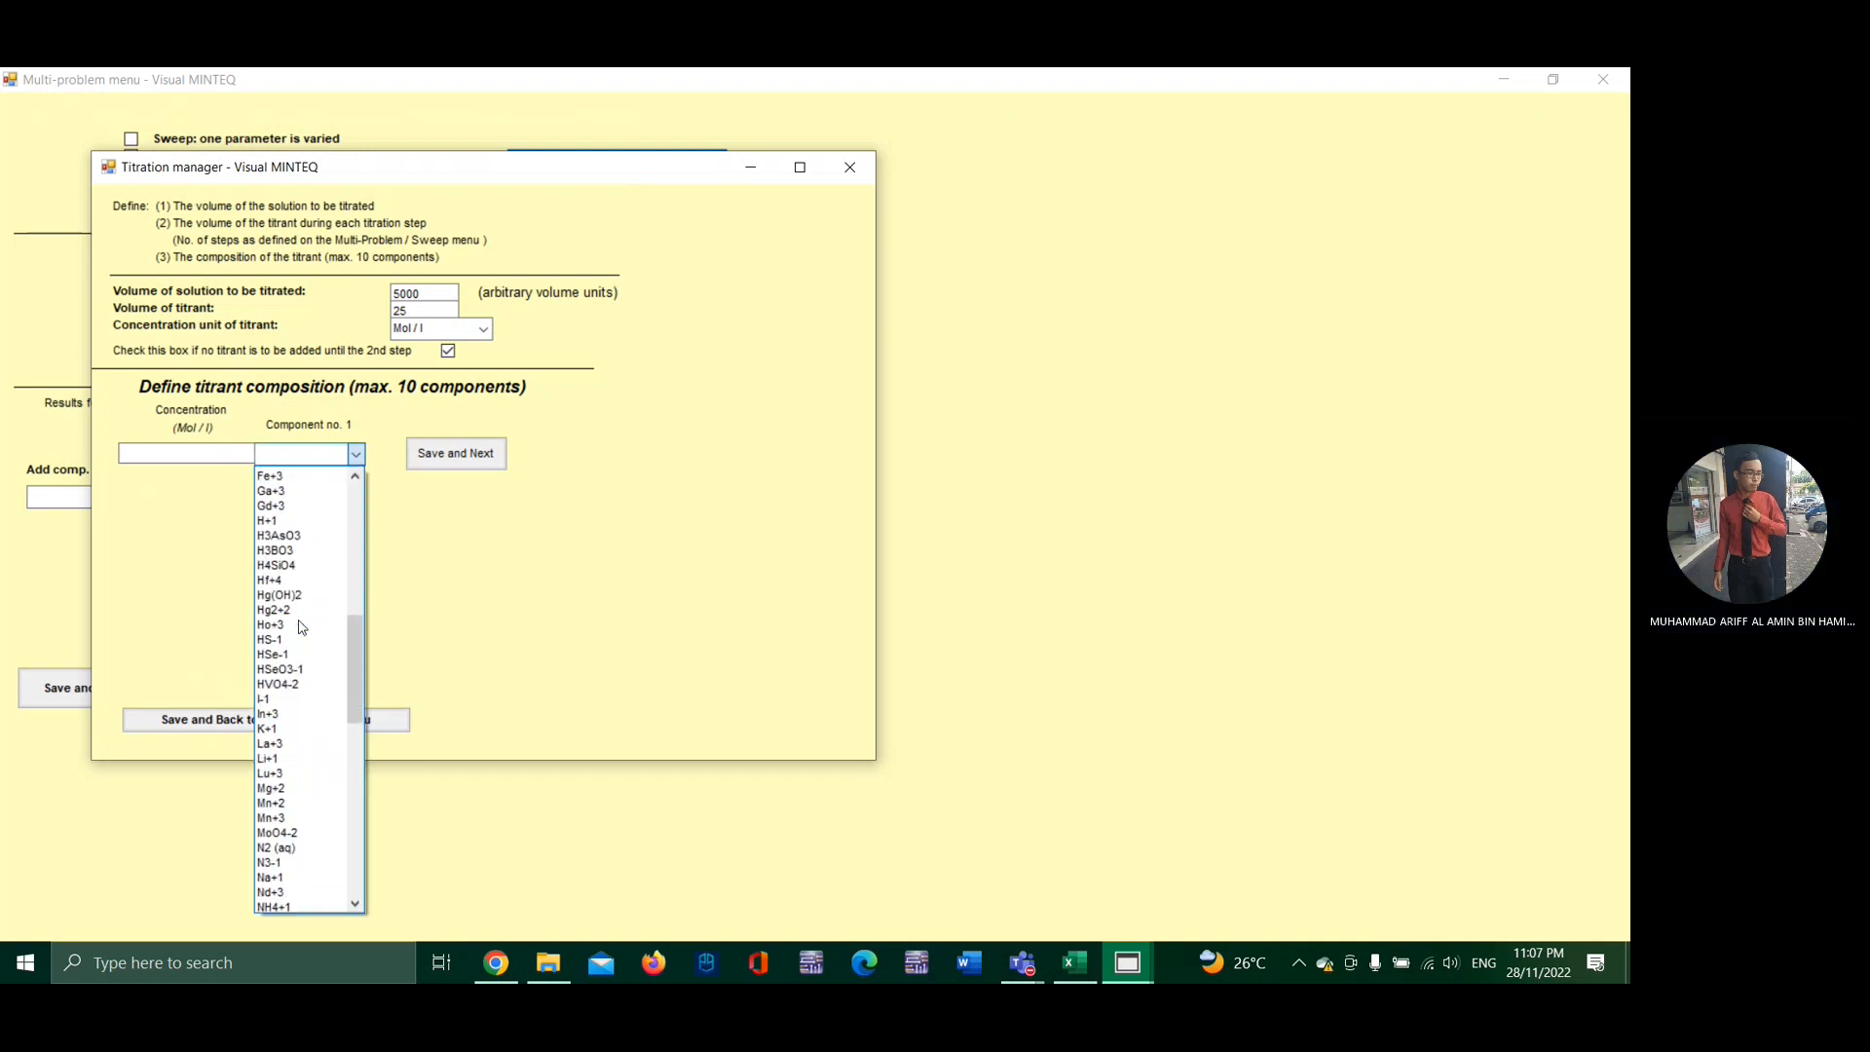
scroll(303, 627, up, 3)
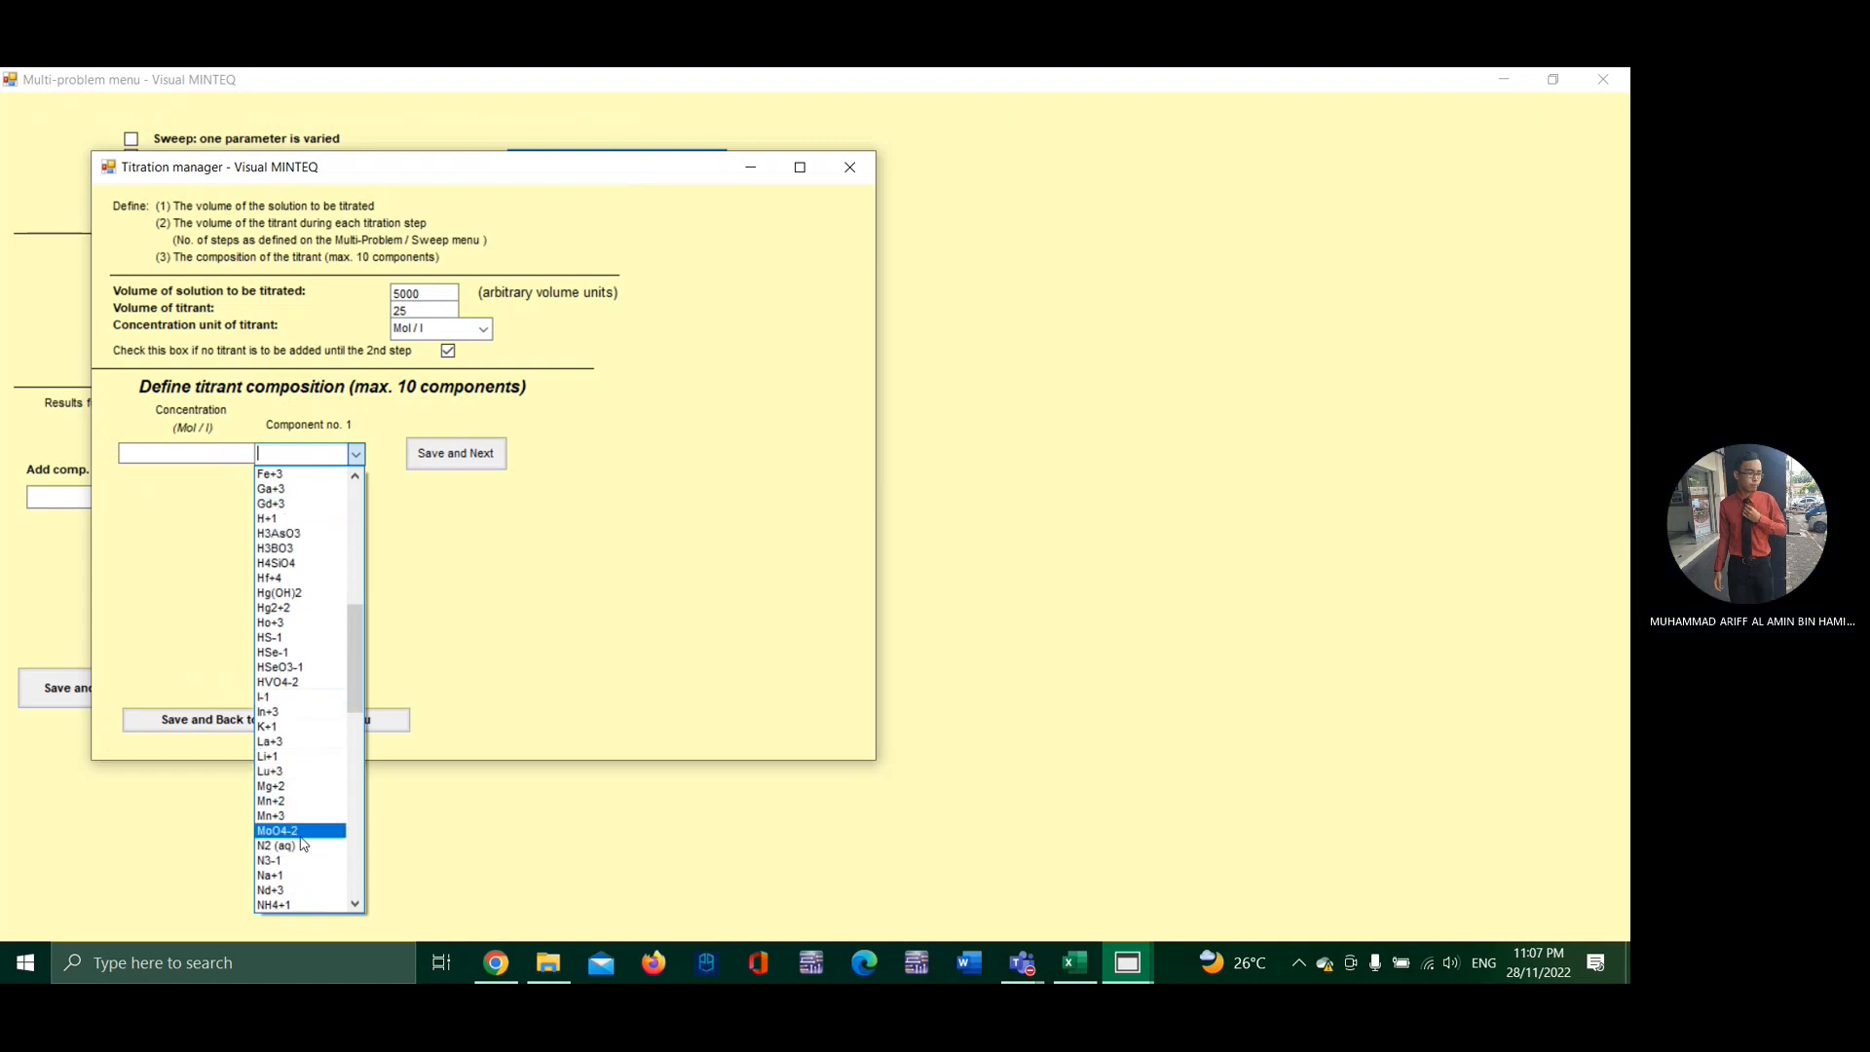
click(302, 874)
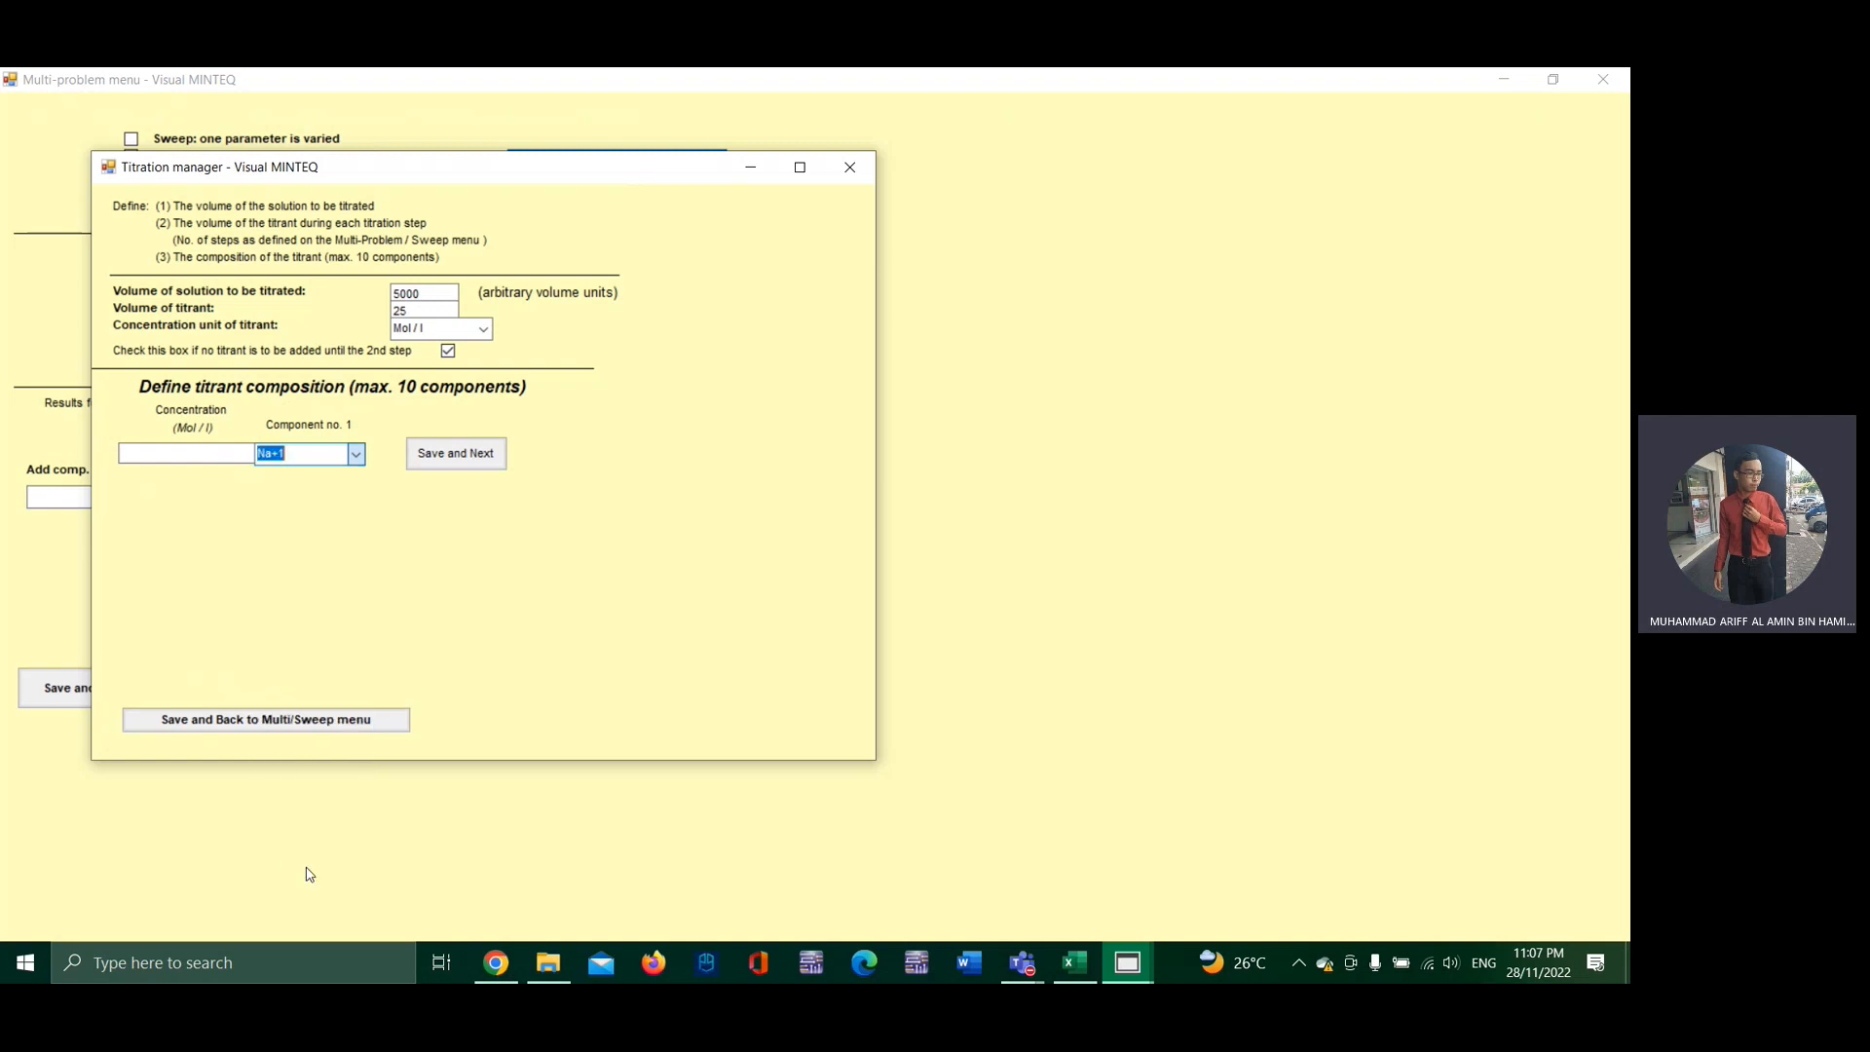
click(207, 452)
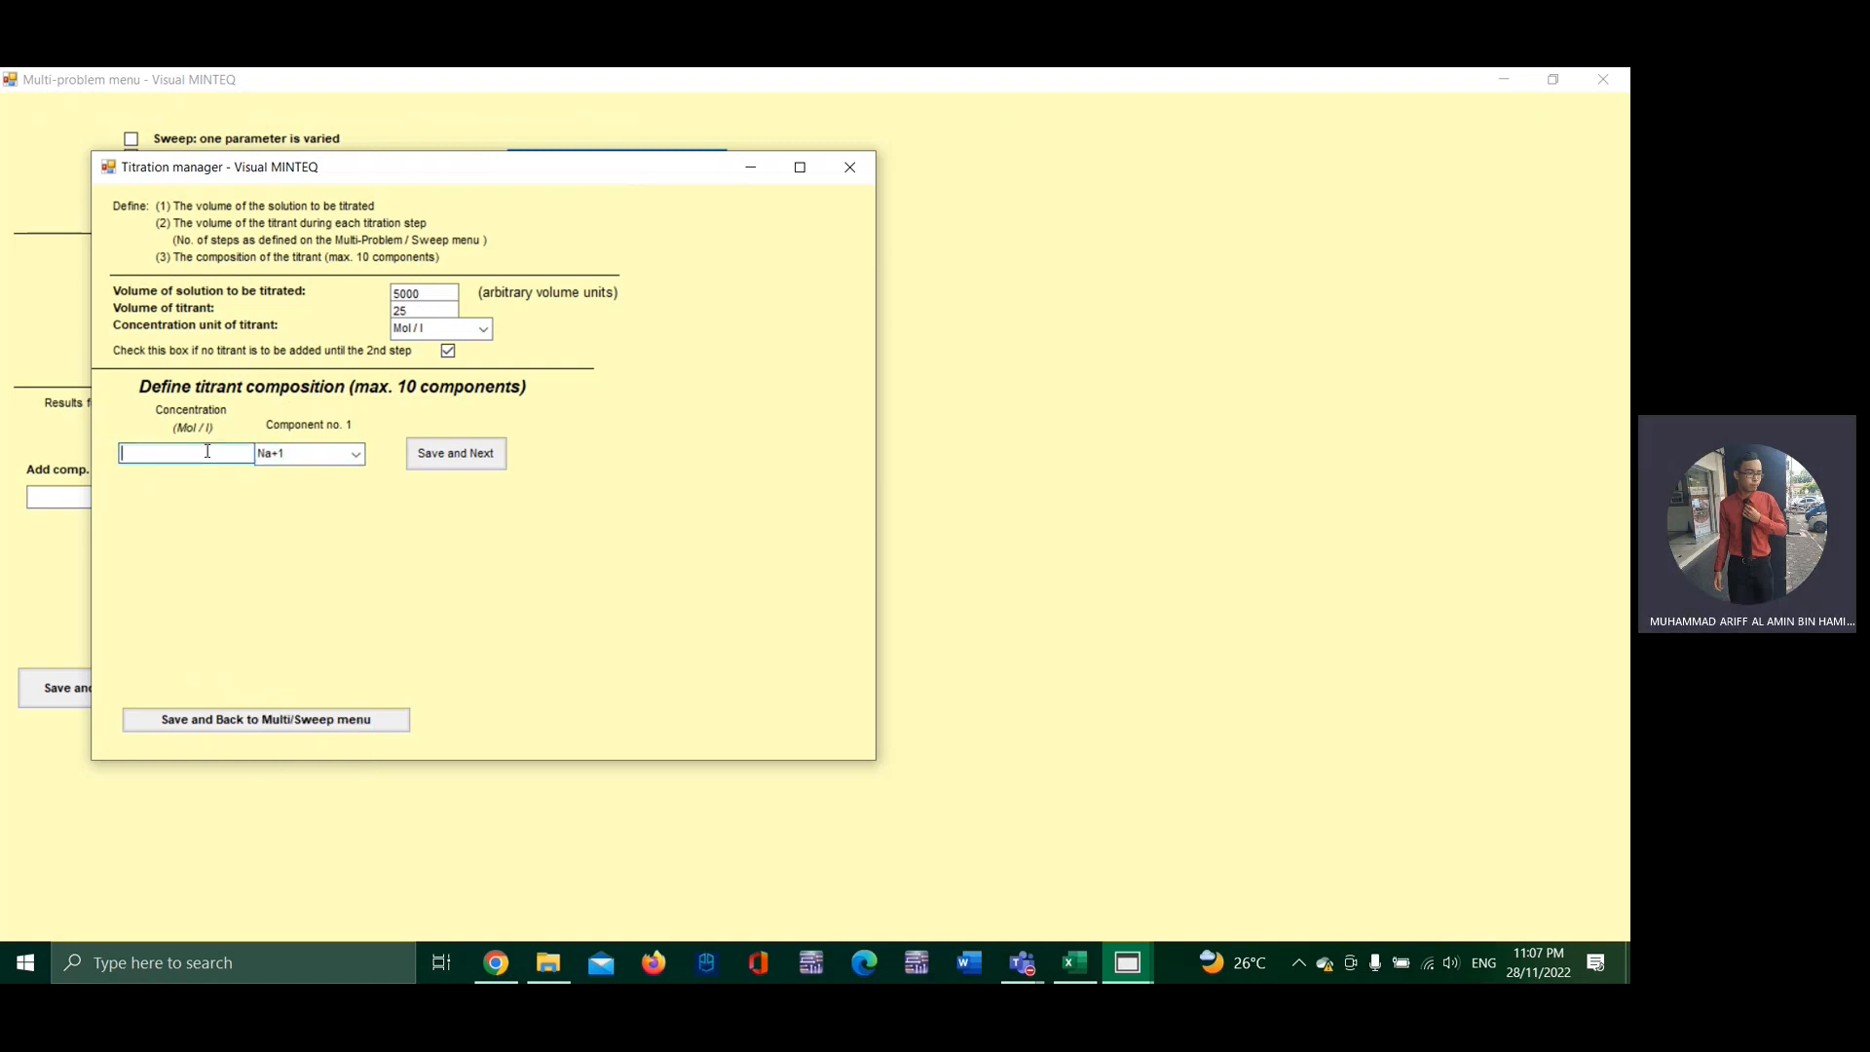
text(3)
click(433, 456)
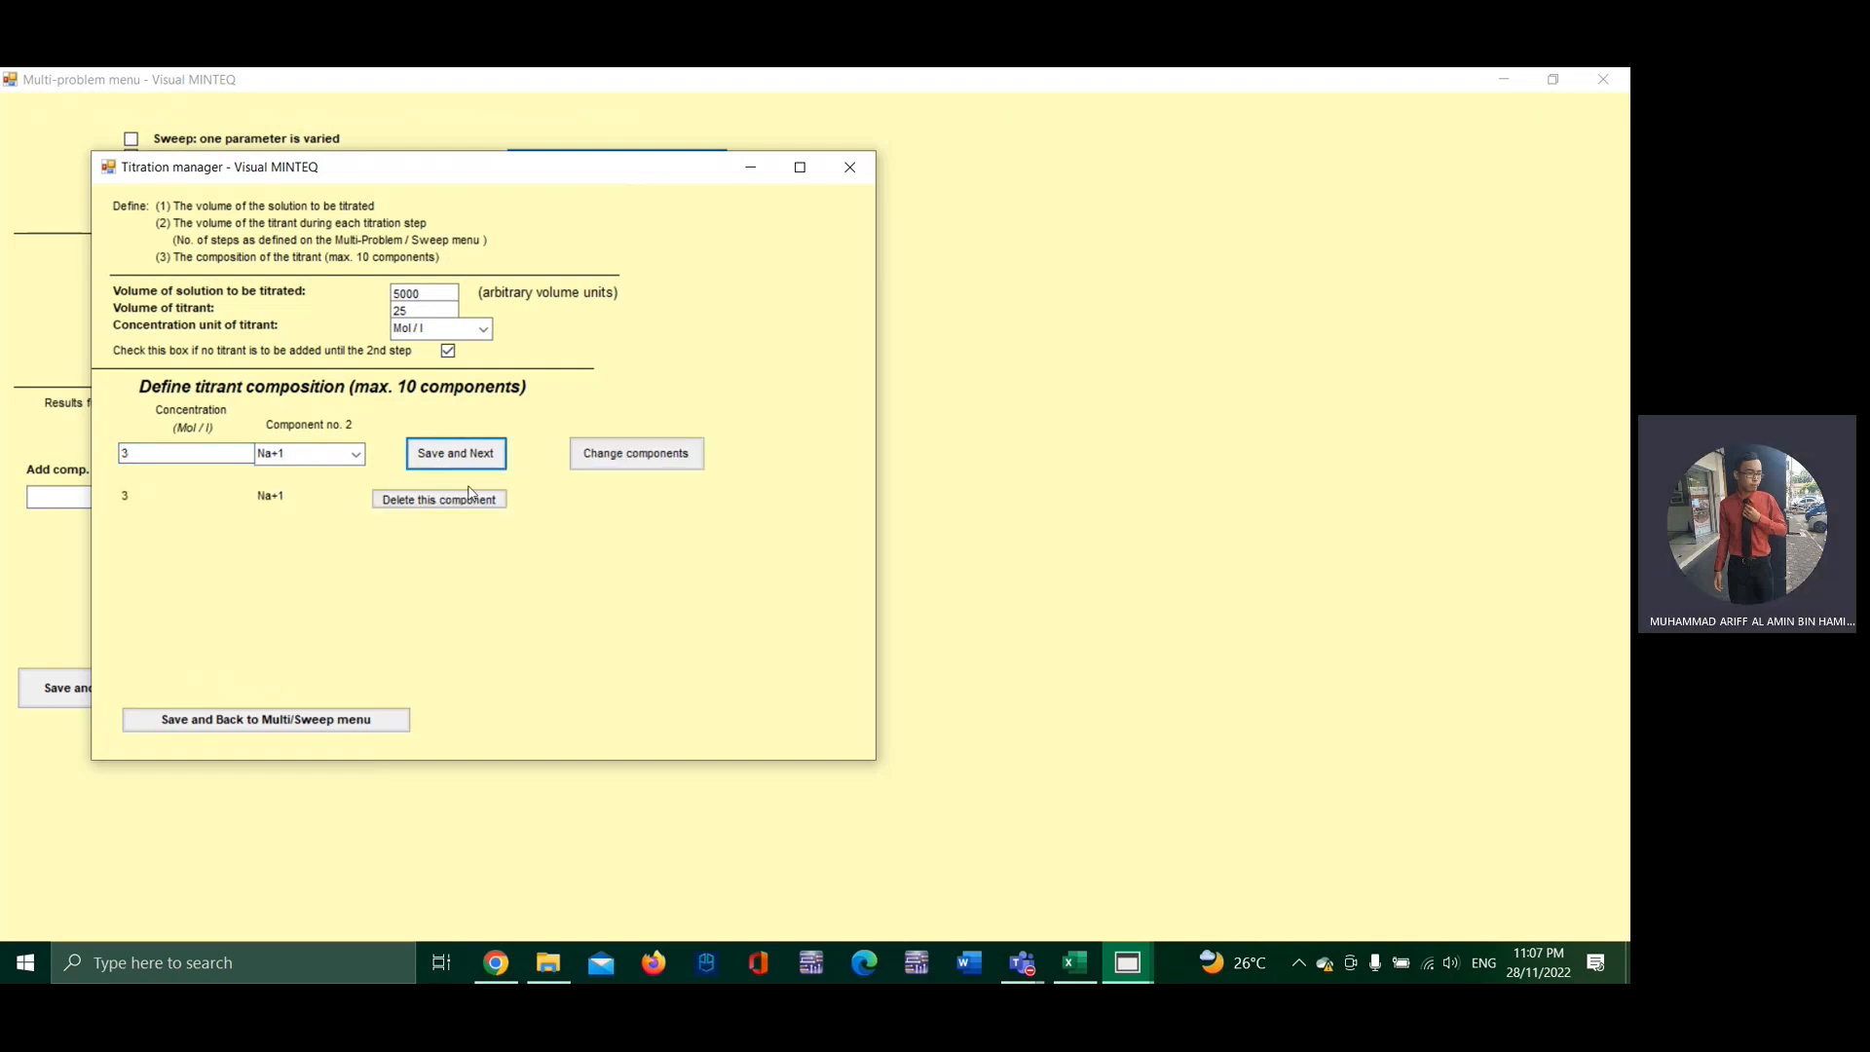
click(372, 720)
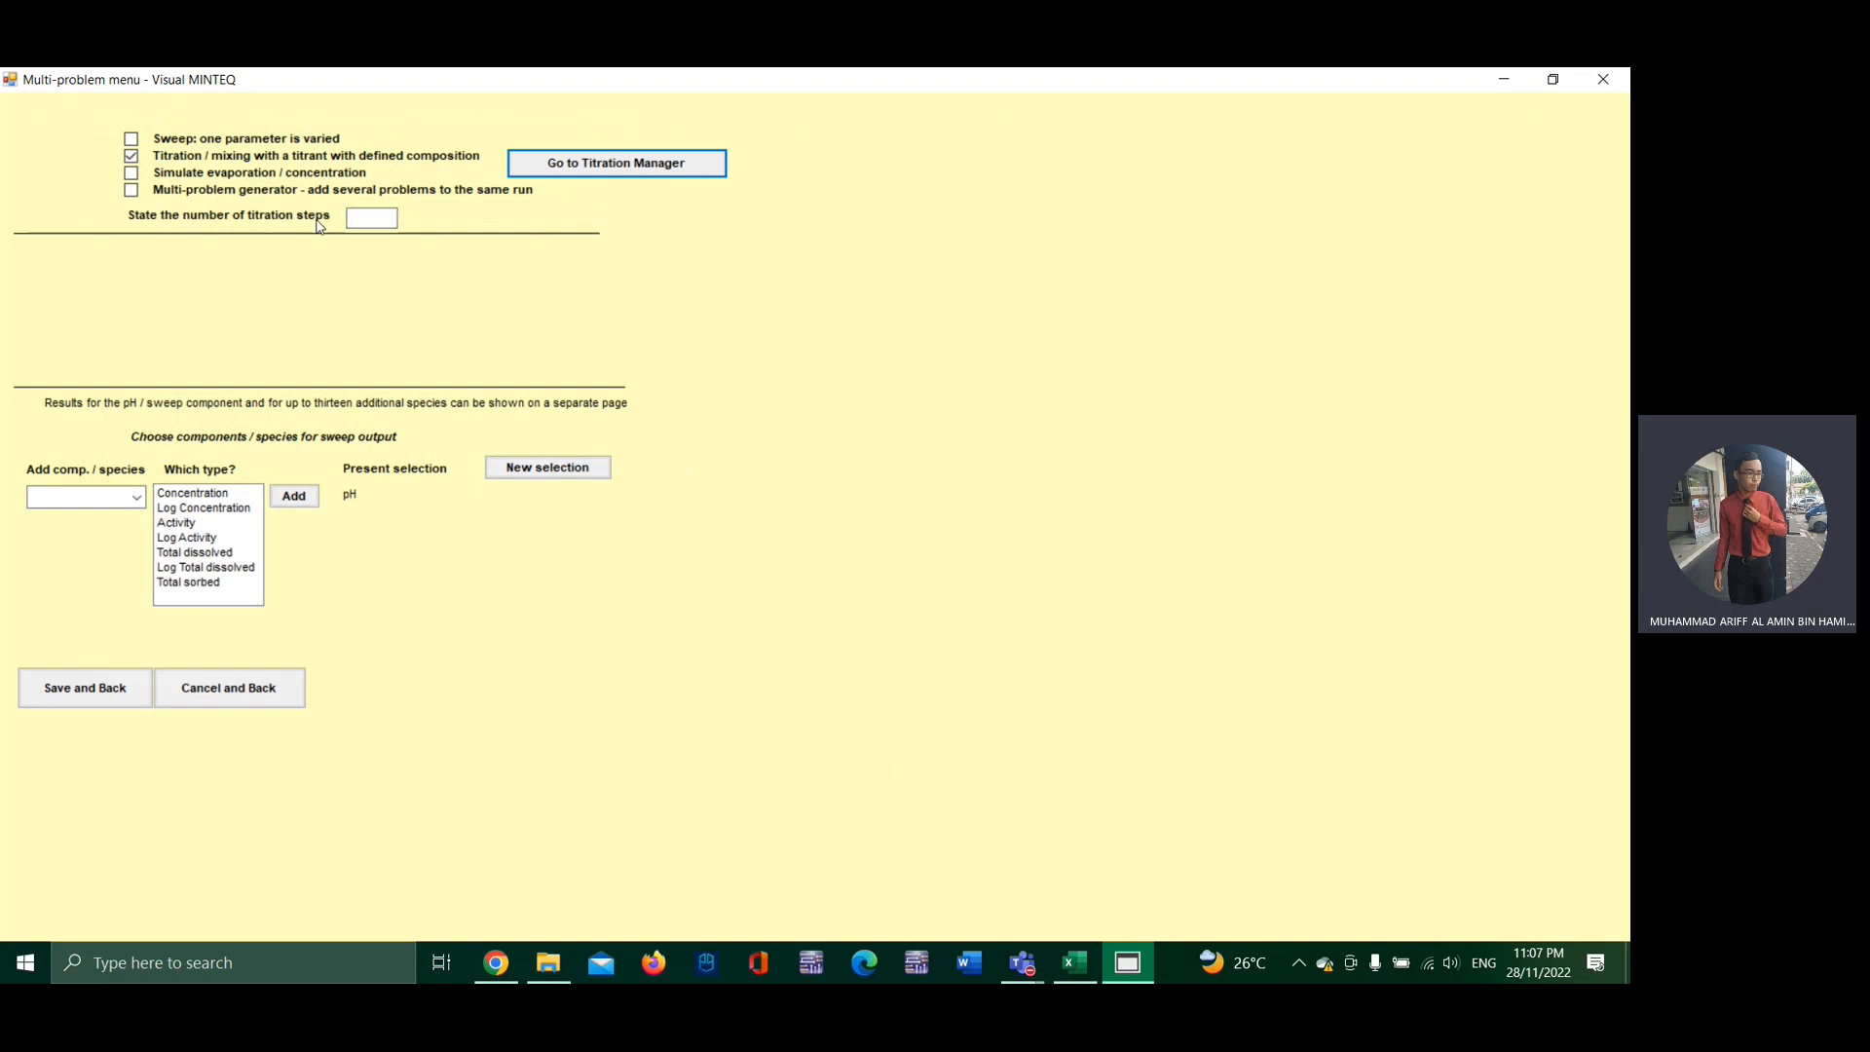
Step: Set the number of titration steps to 210, recheck the titration definition and save the multi-problem settings
click(359, 219)
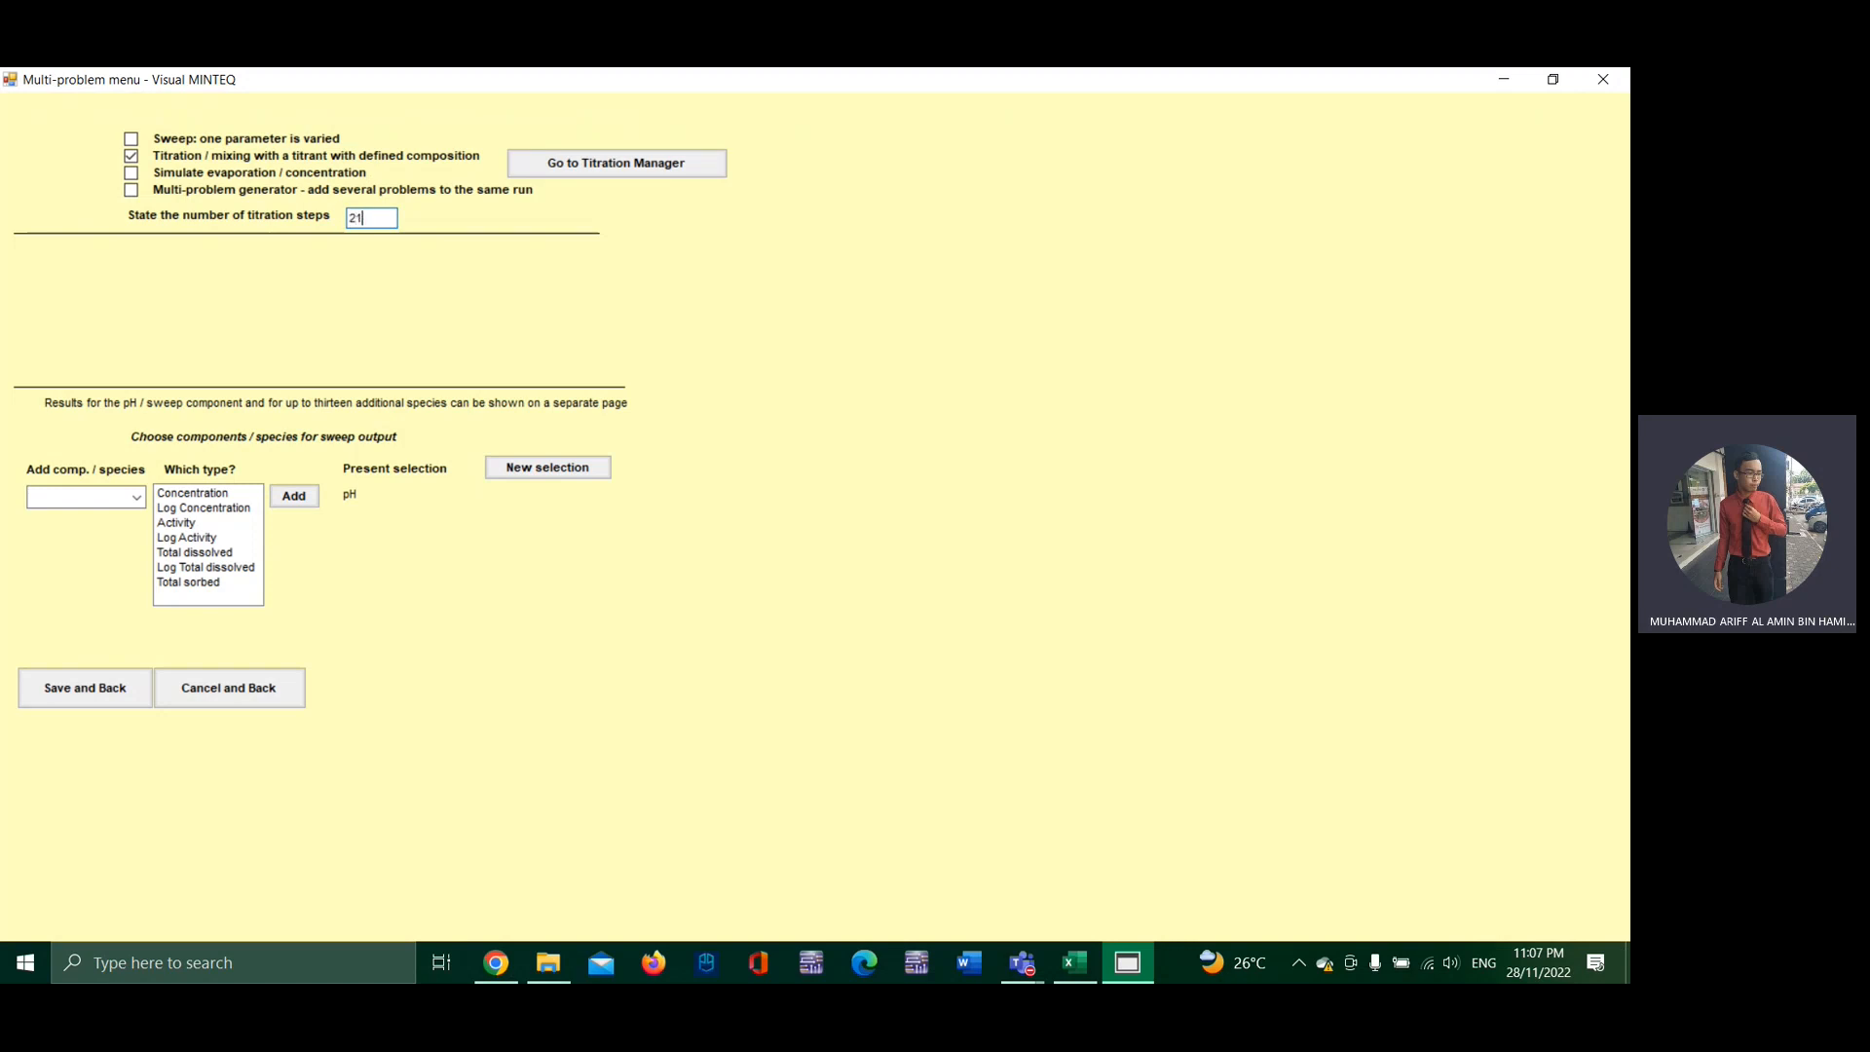
click(521, 166)
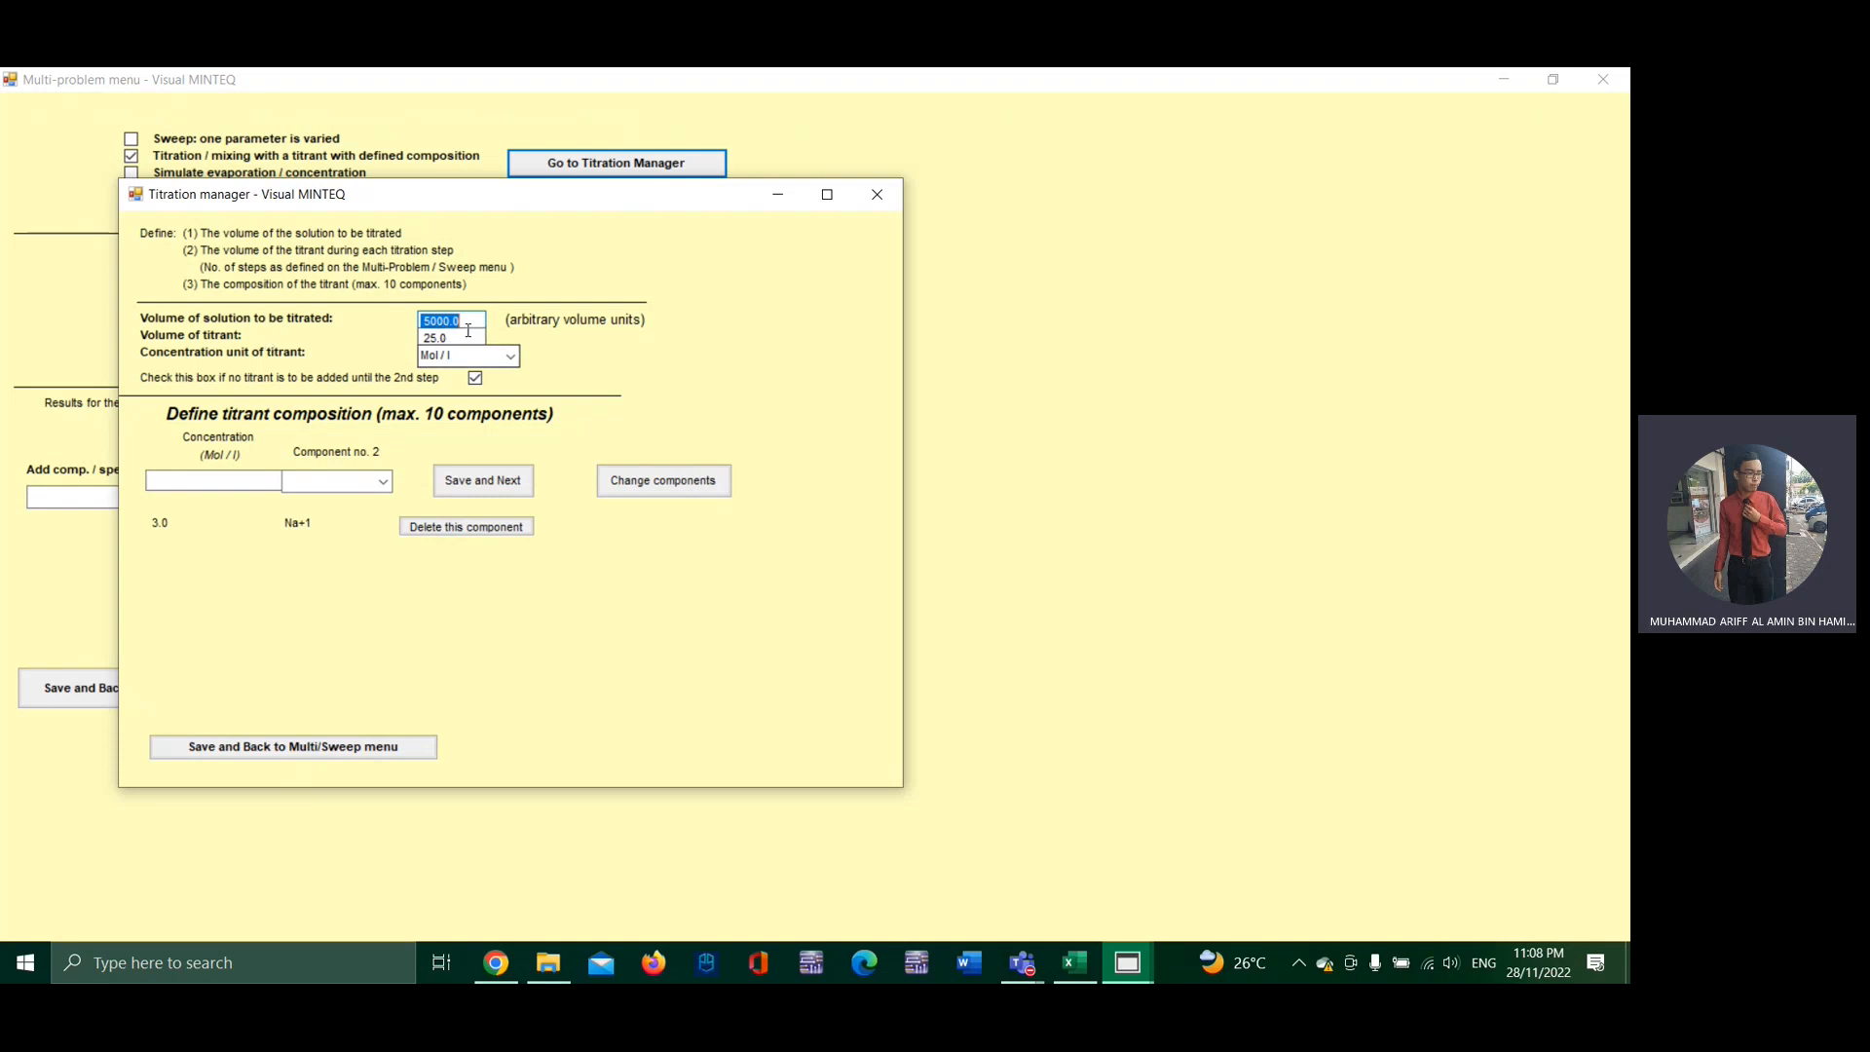
click(370, 746)
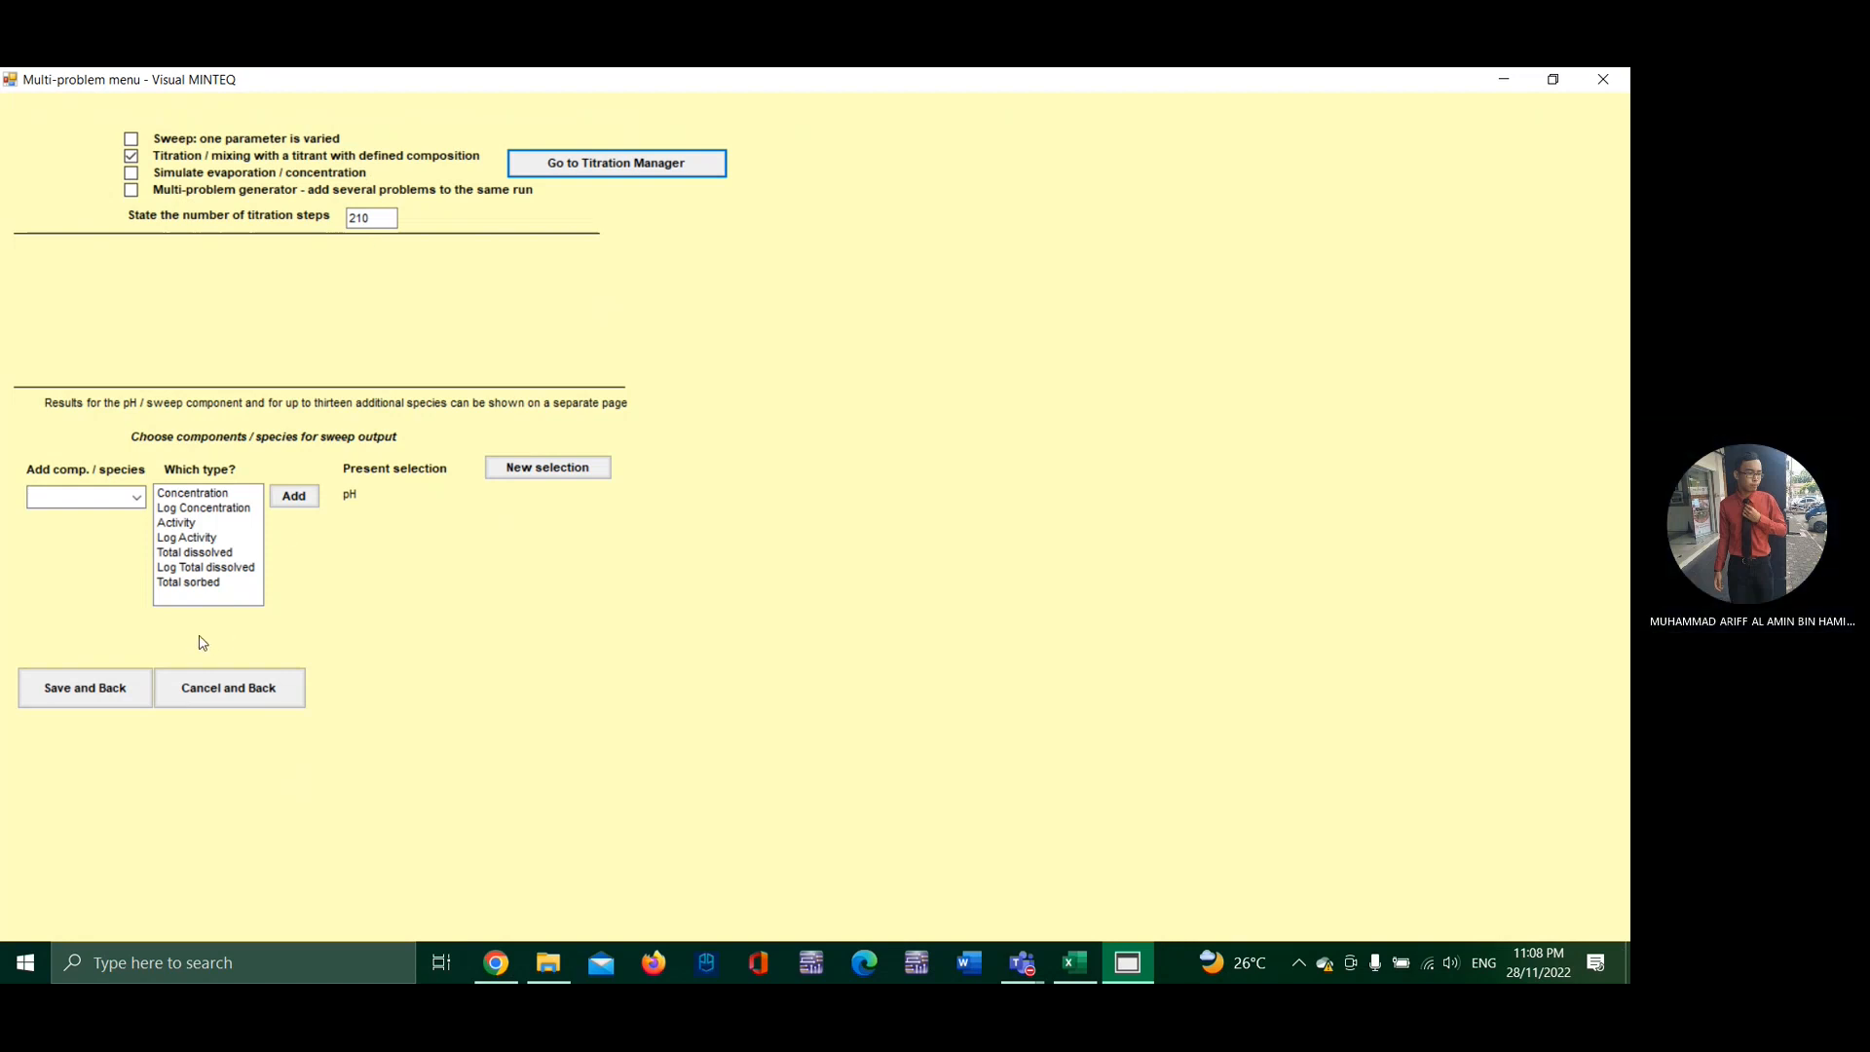
click(103, 694)
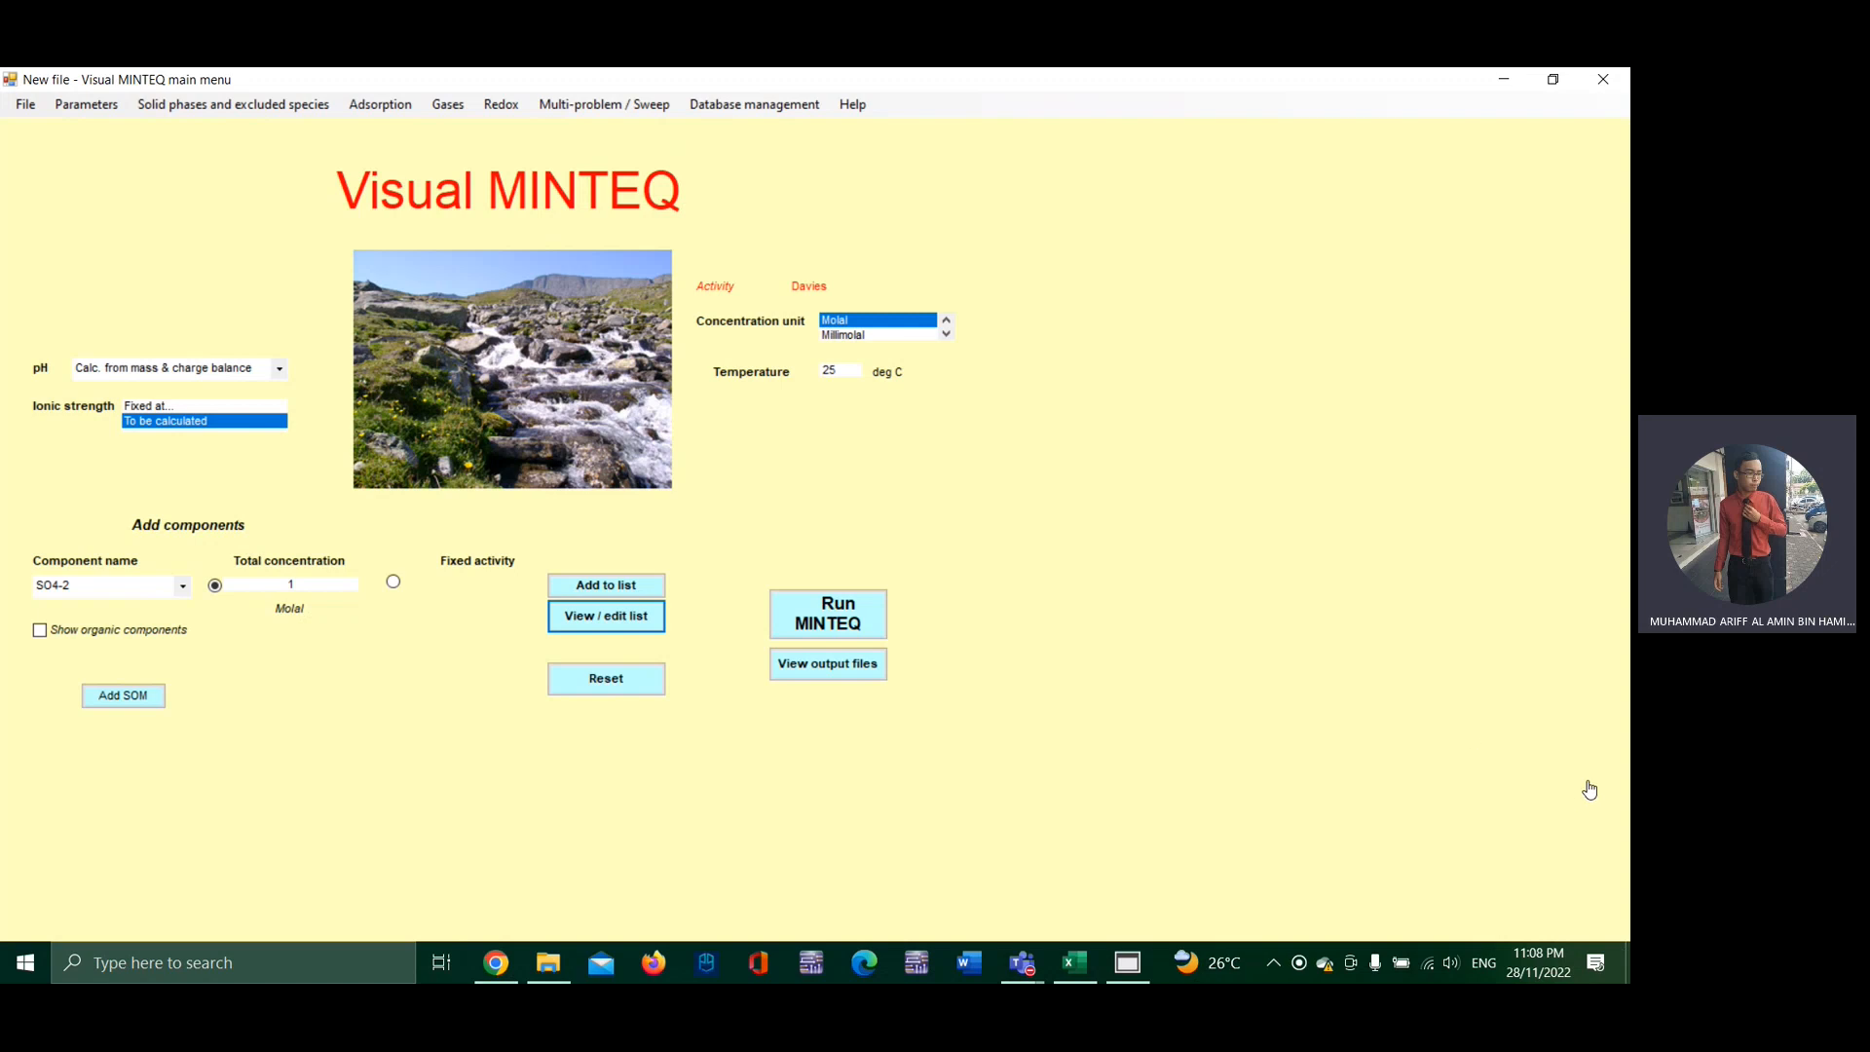
Step: Run the MINTEQ calculation, dismiss the ionic strength warning and review the selected sweep results through the final titration step
click(838, 626)
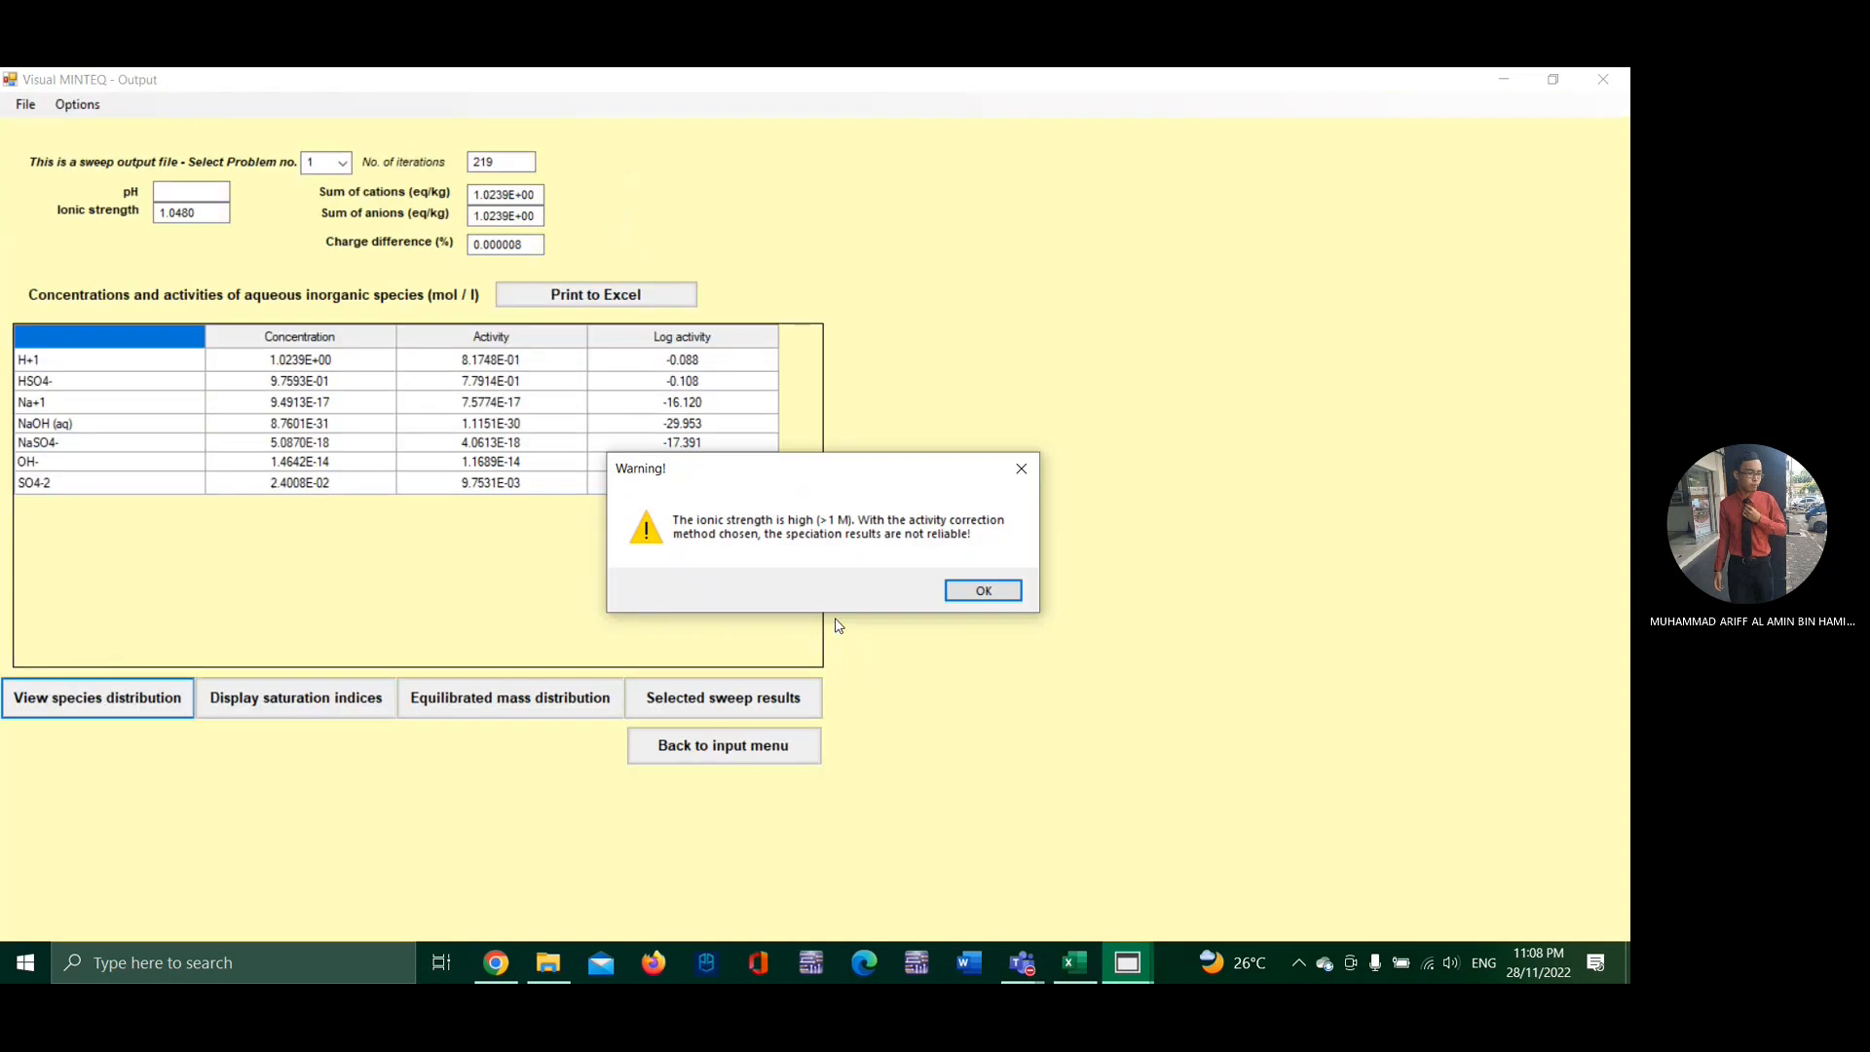
click(984, 591)
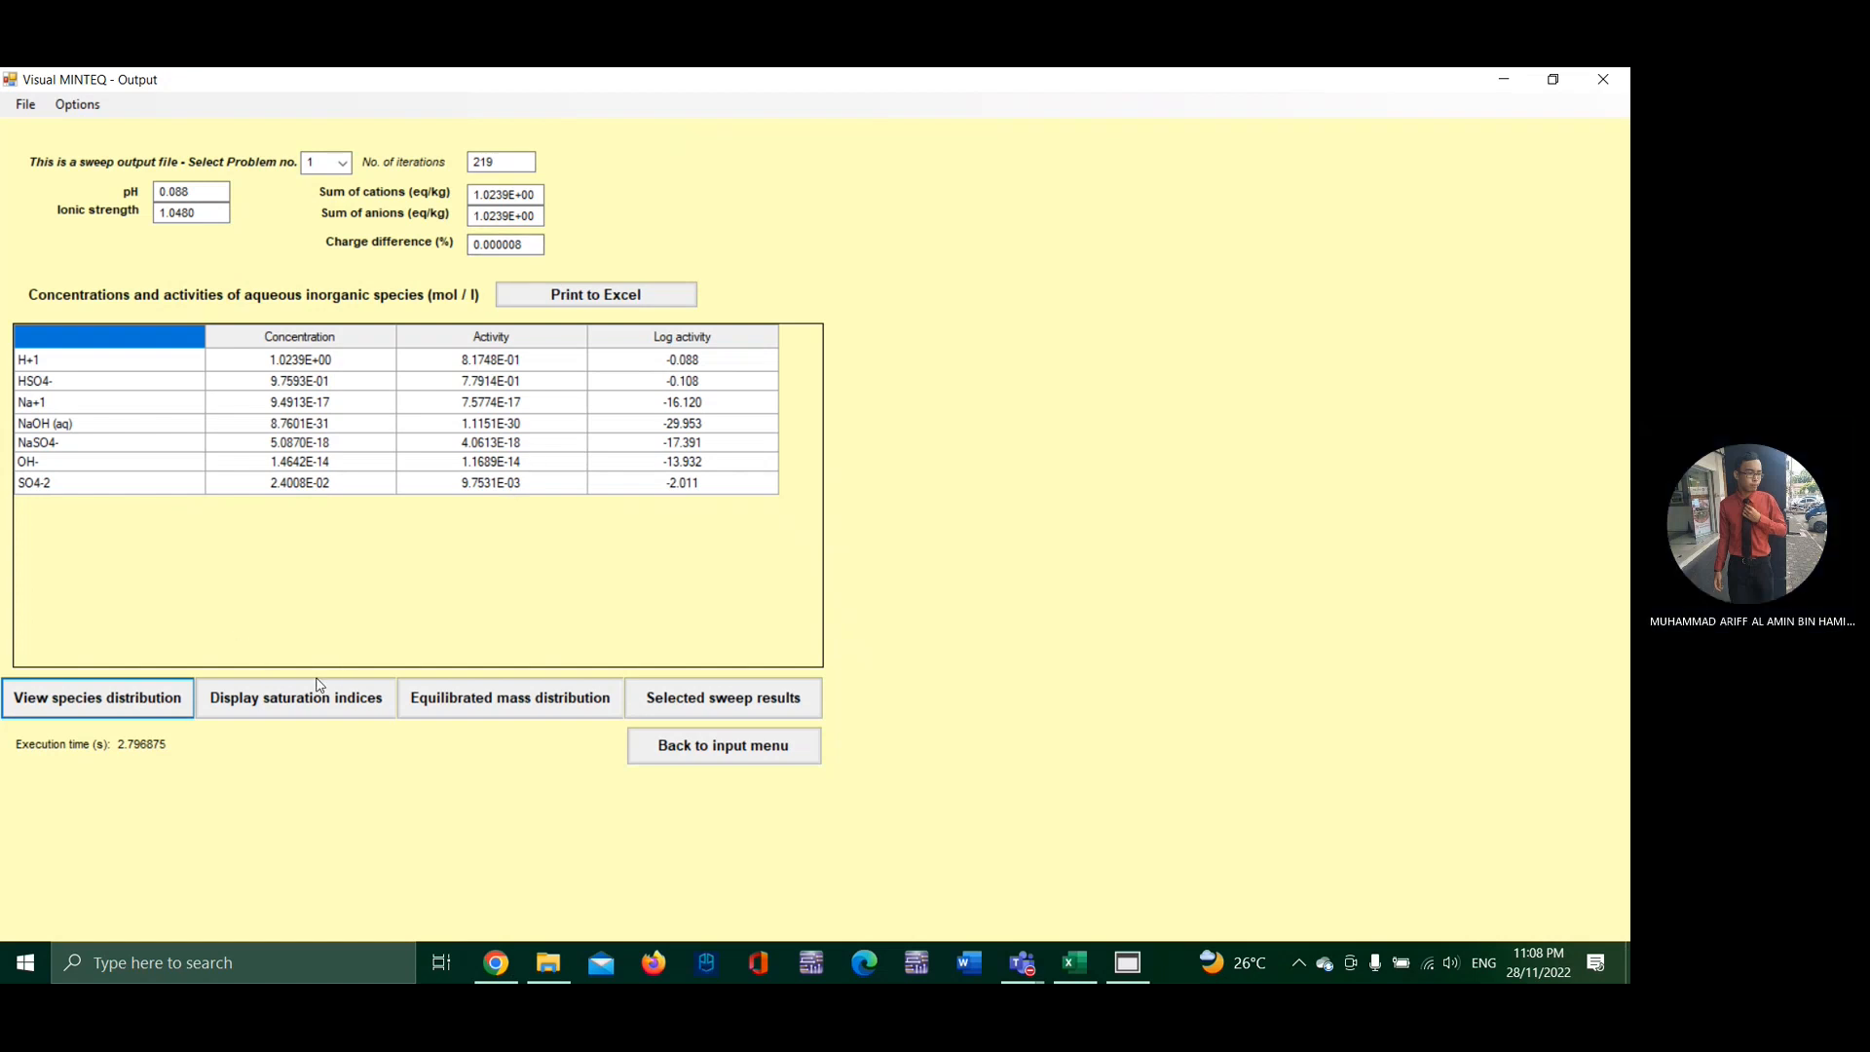
click(683, 693)
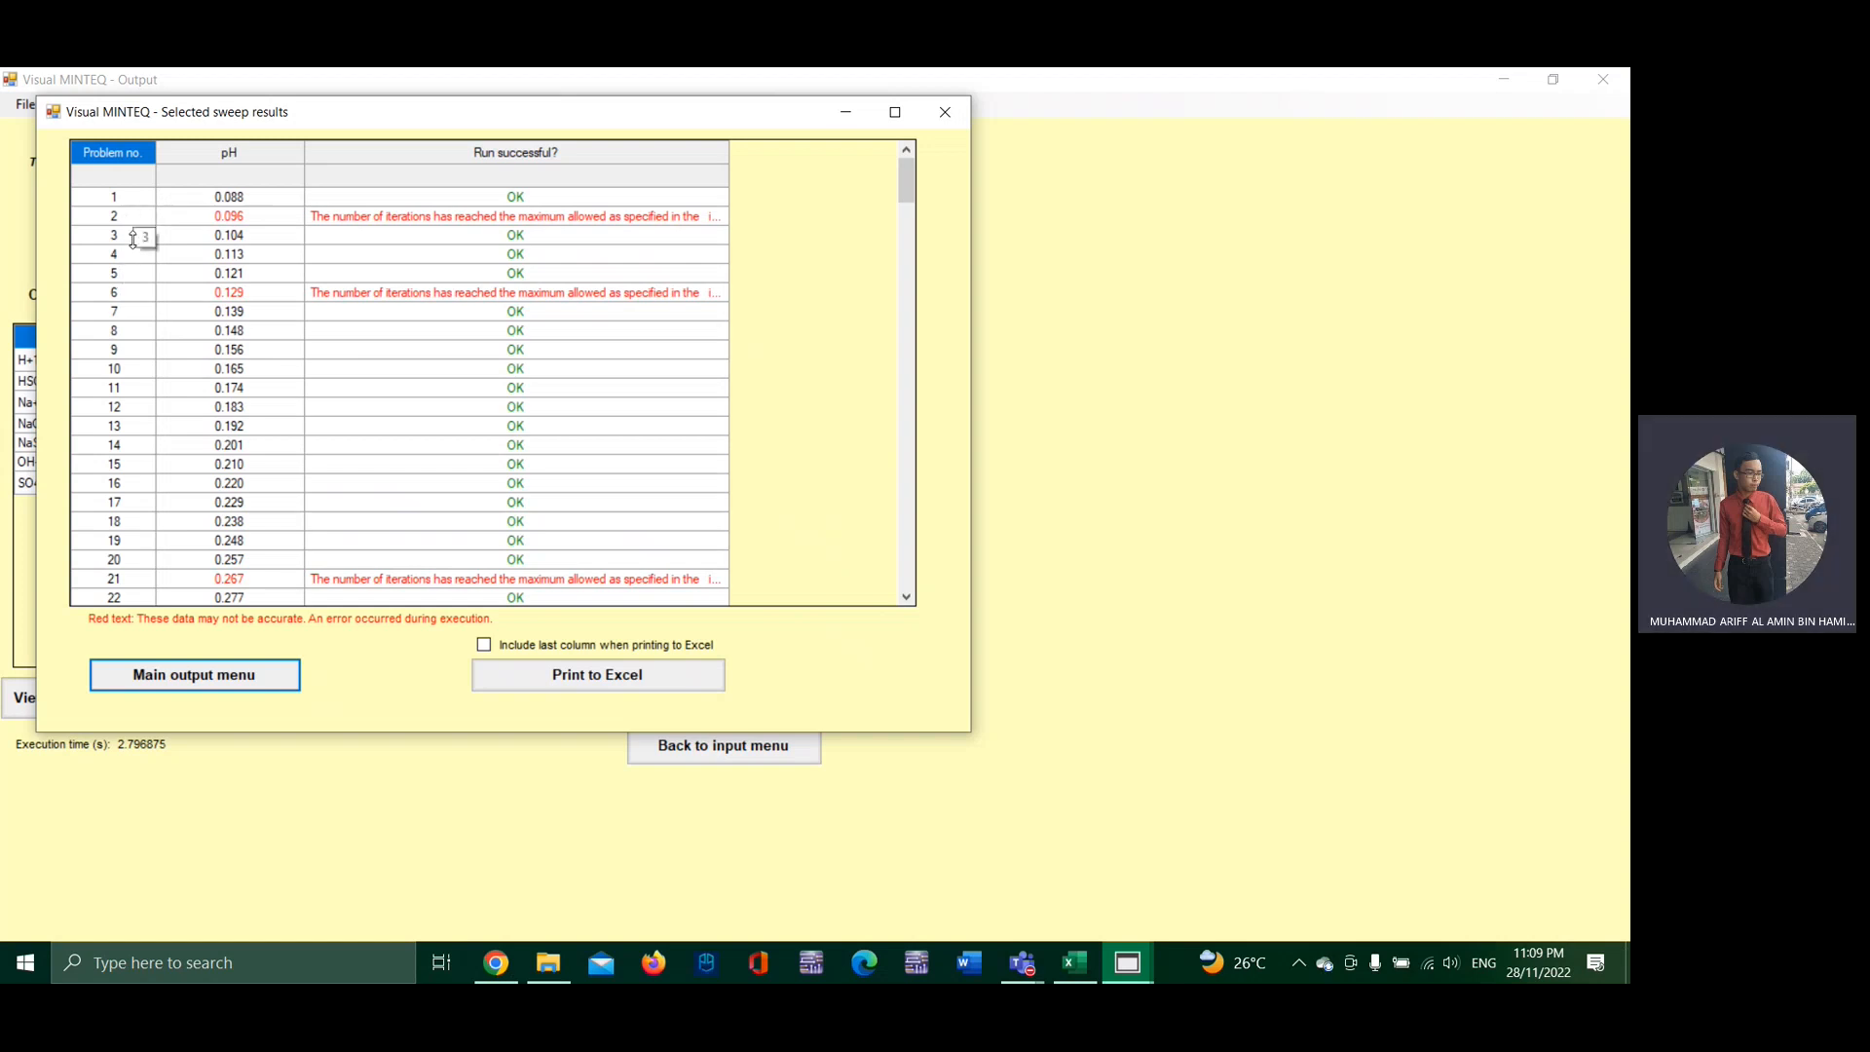
scroll(275, 324, down, 20)
scroll(276, 324, down, 20)
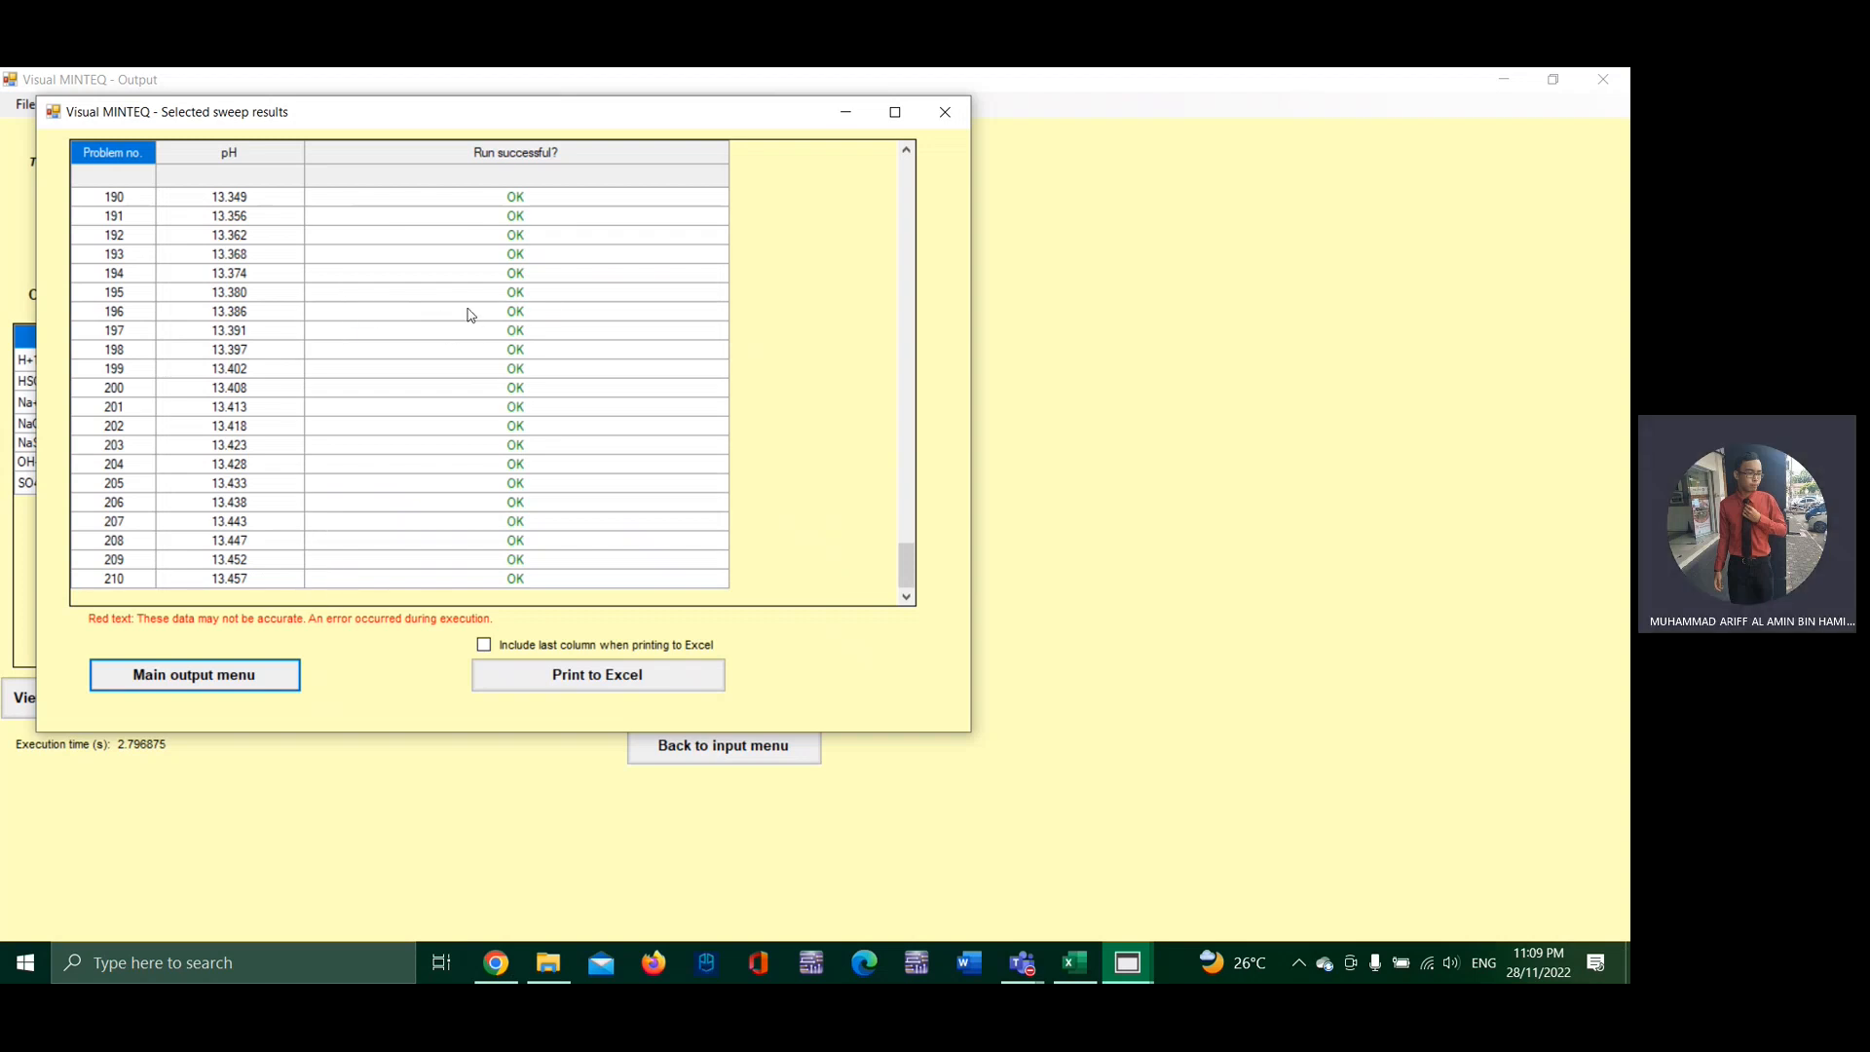
Step: Export the selected sweep results to Excel without the last column and switch to the Simu Lab Titration workbook
click(671, 680)
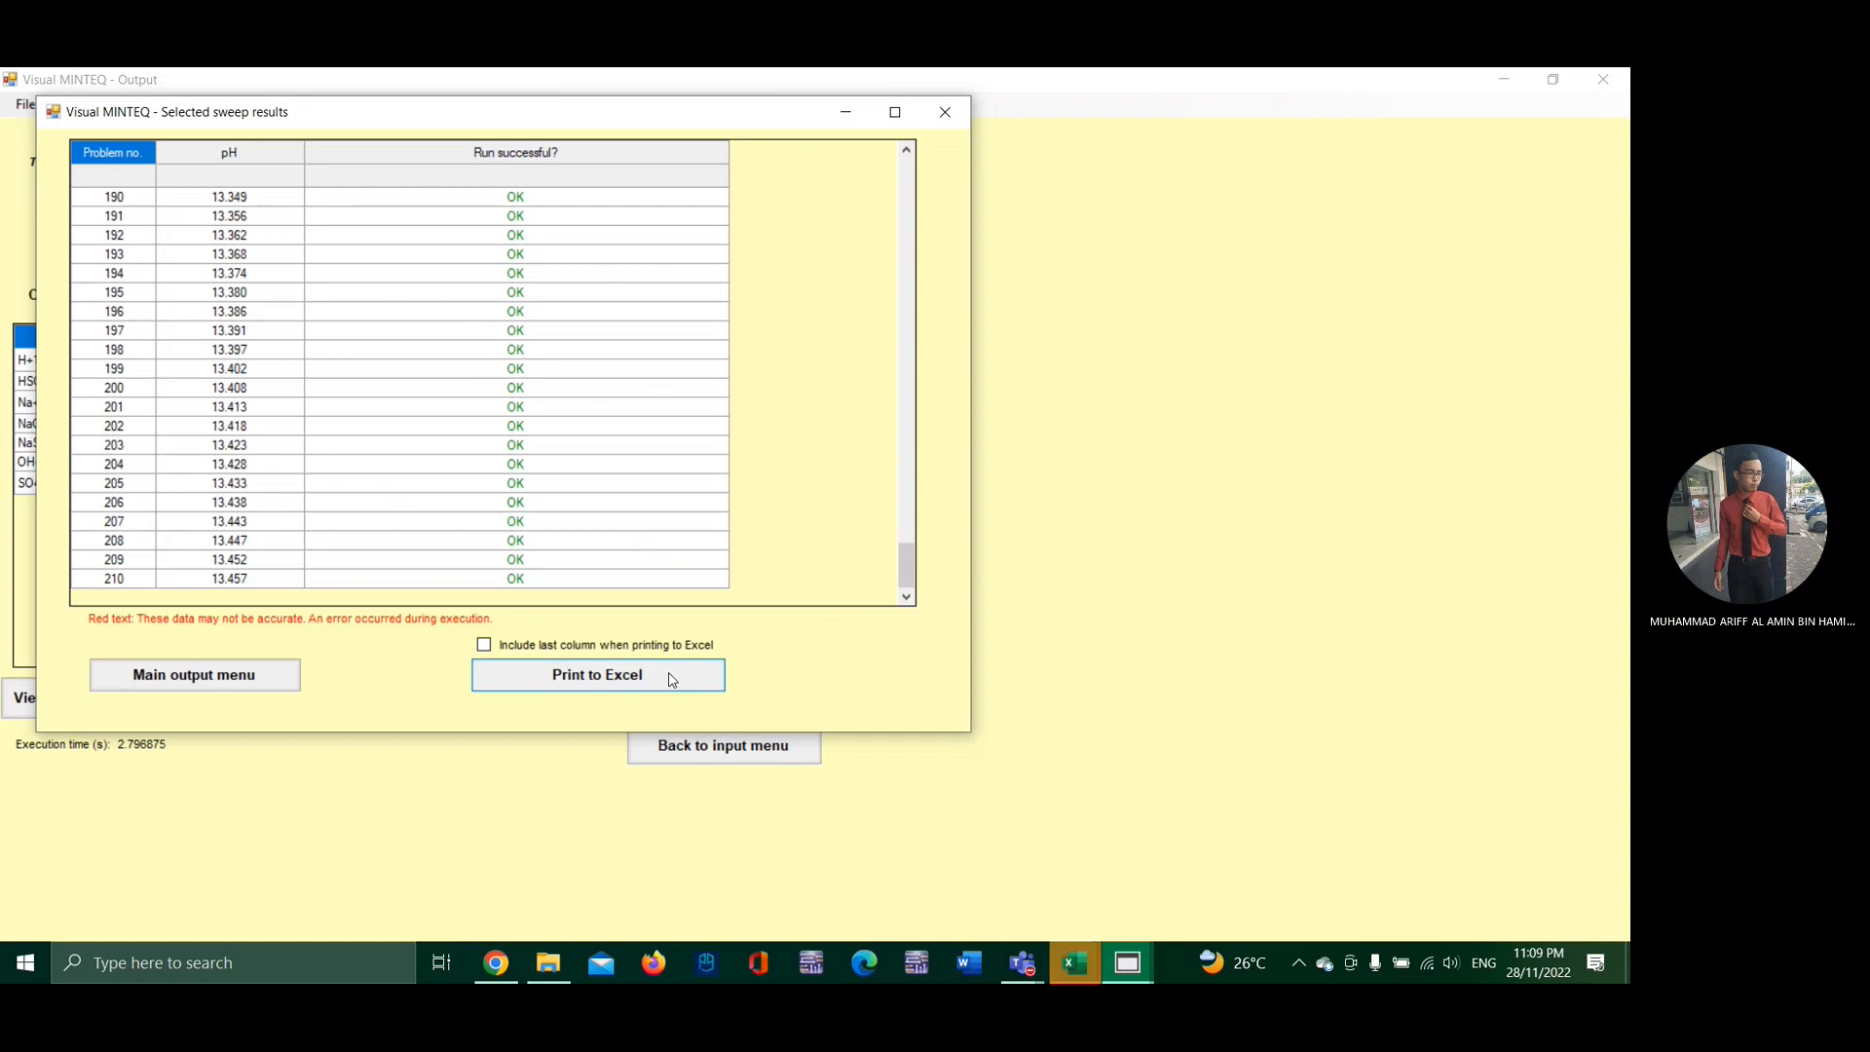
mouse_move(1087, 943)
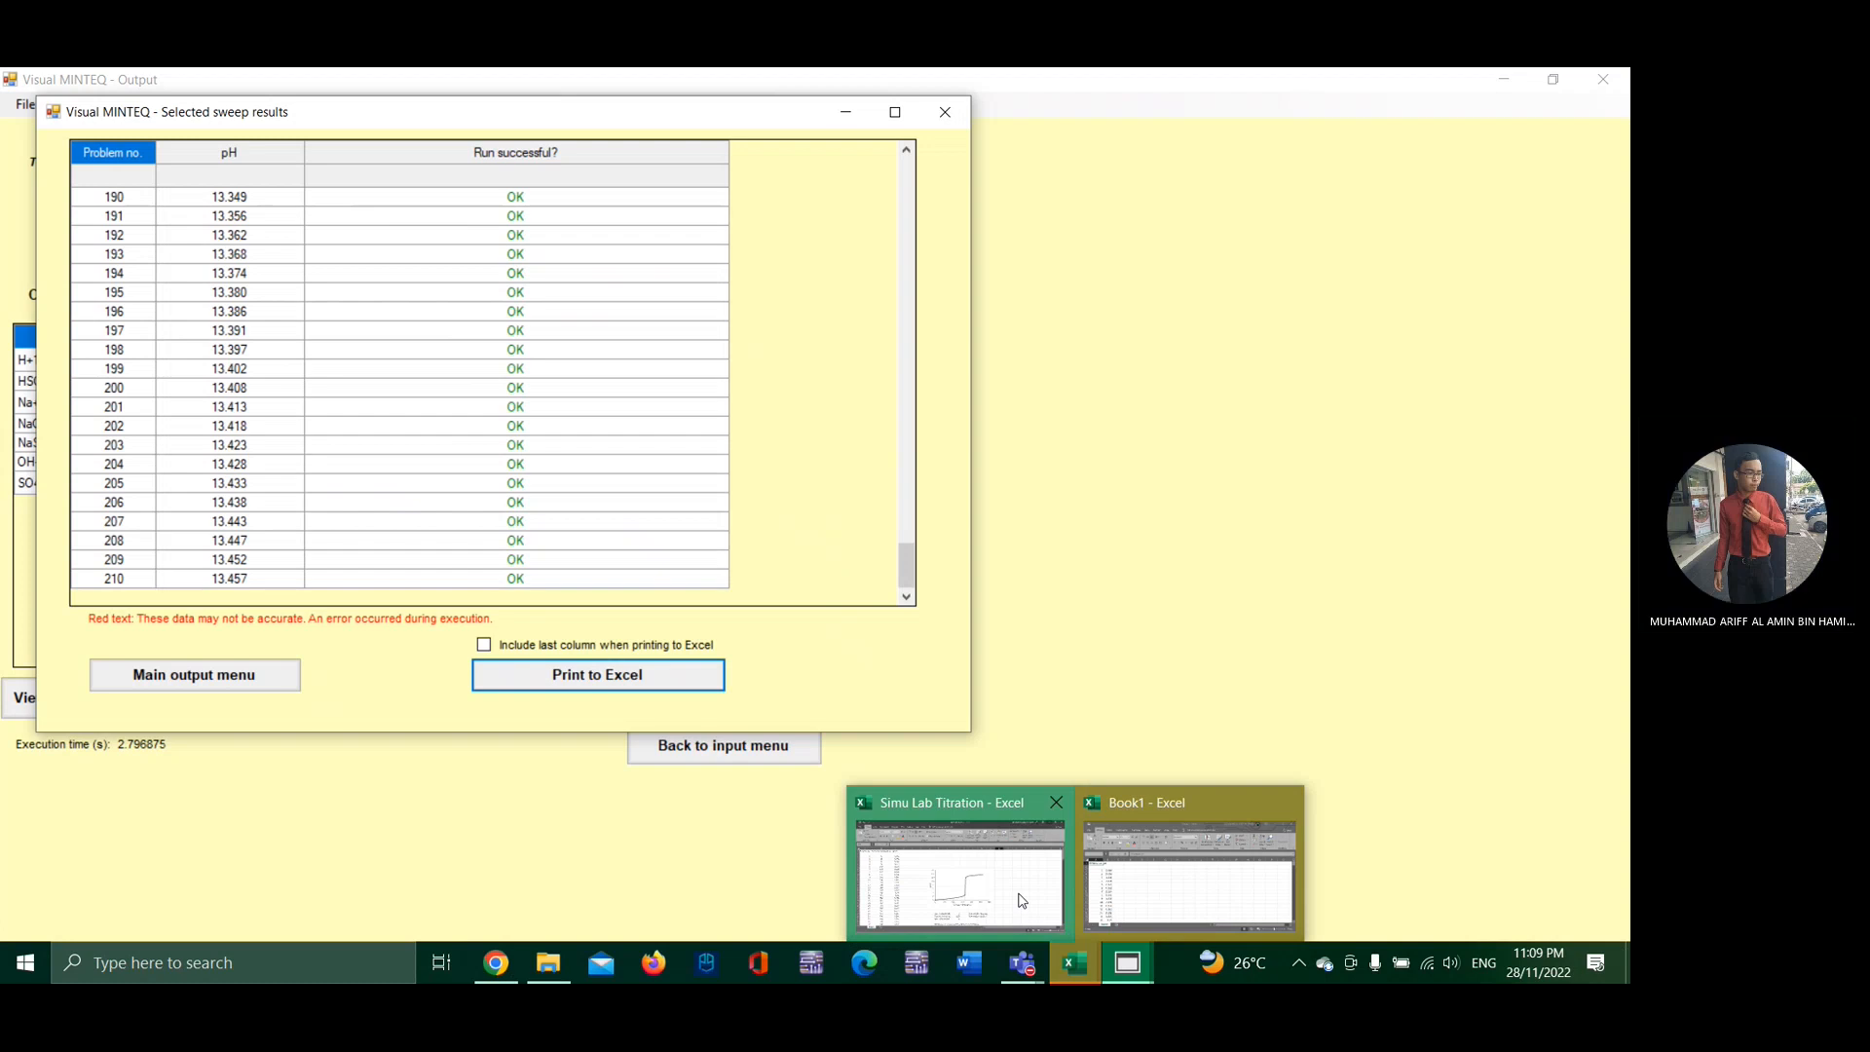
click(899, 826)
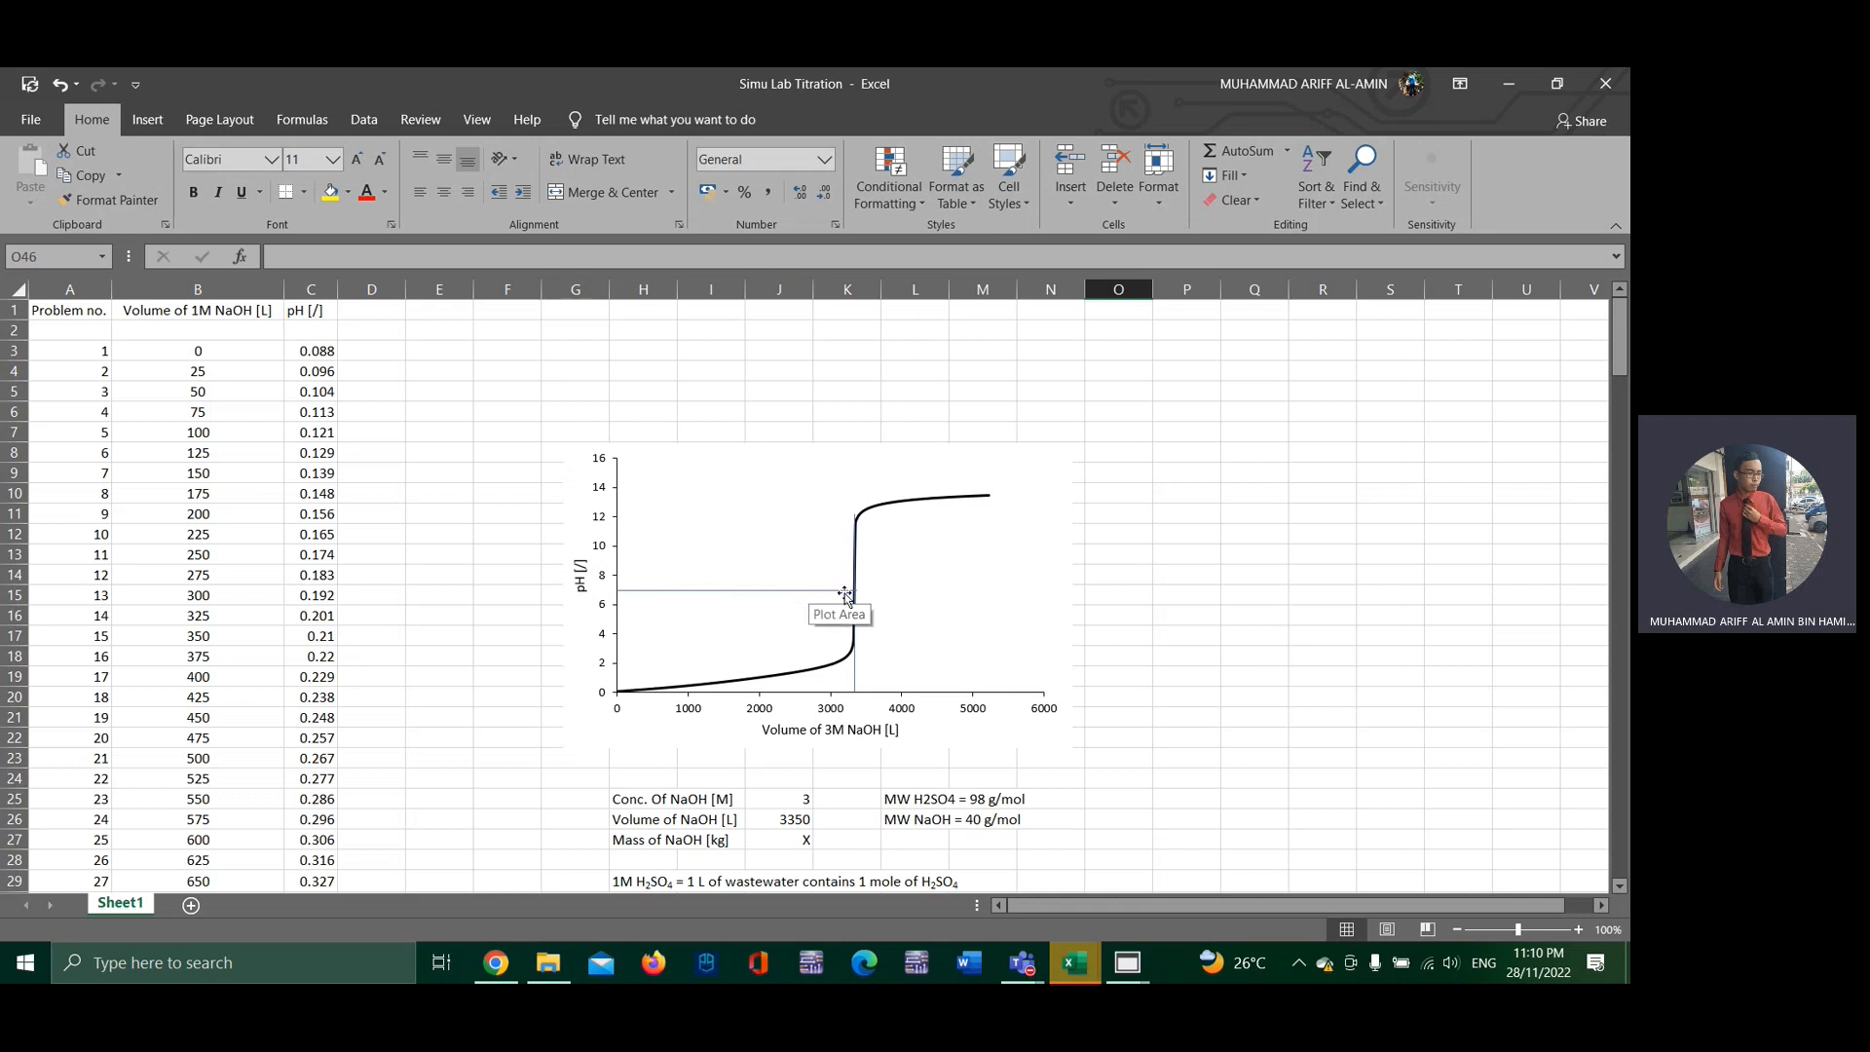
Step: Examine the titration curve's equivalence point at neutral pH and the calculation of the moles and mass of H2SO4 in the wastewater
mouse_move(854, 594)
scroll(985, 698, down, 1)
scroll(986, 698, down, 3)
scroll(988, 698, up, 1)
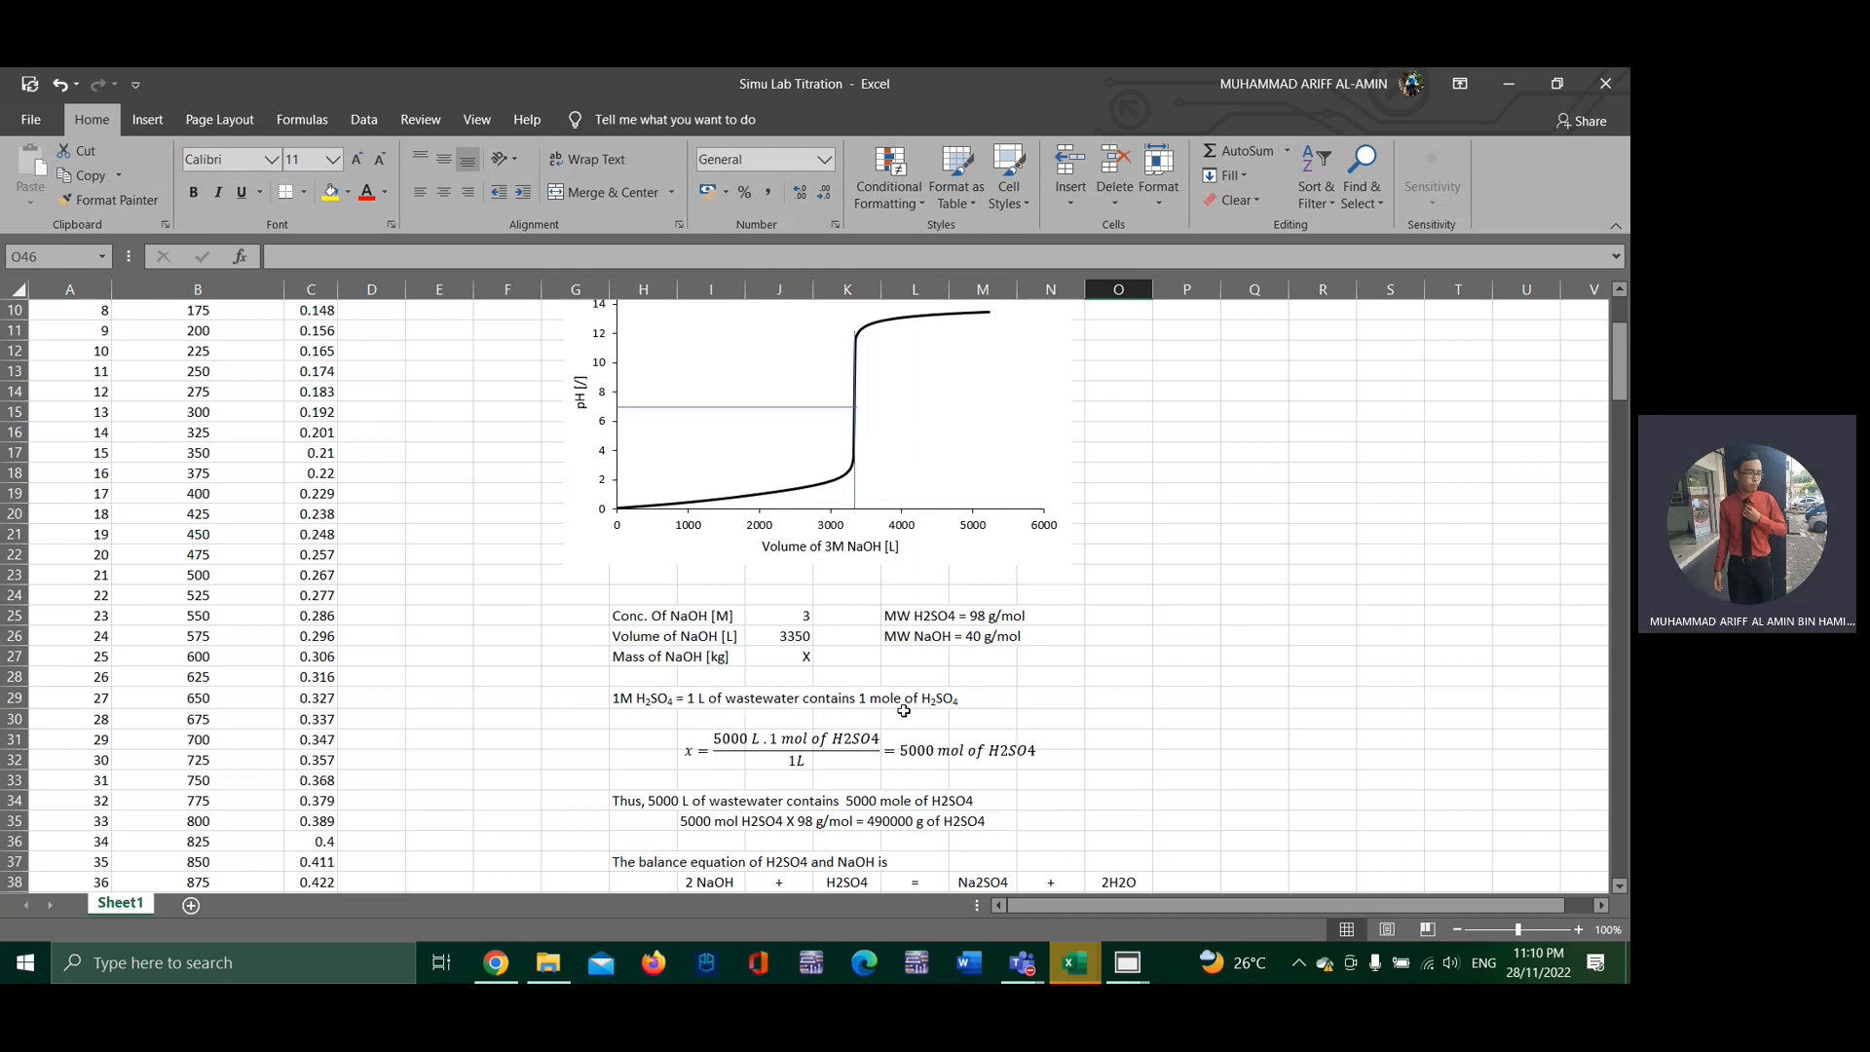
scroll(957, 714, down, 1)
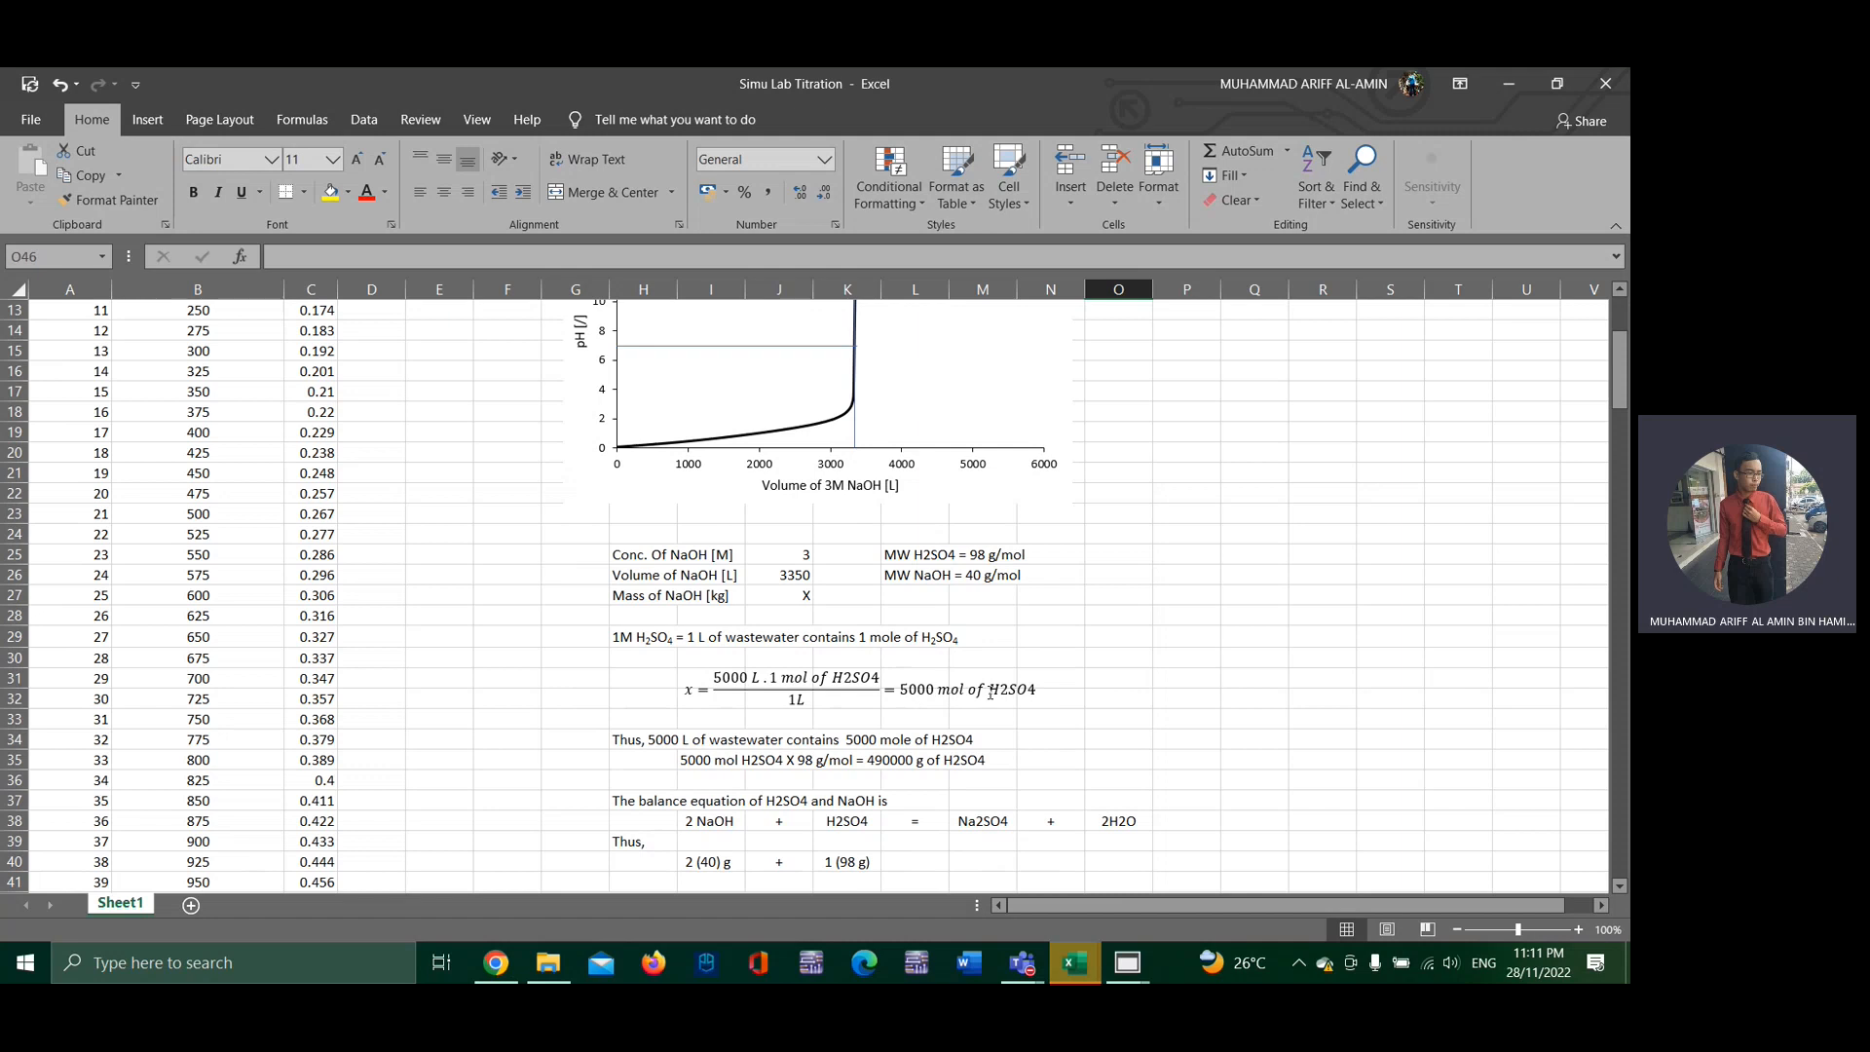
scroll(991, 692, down, 1)
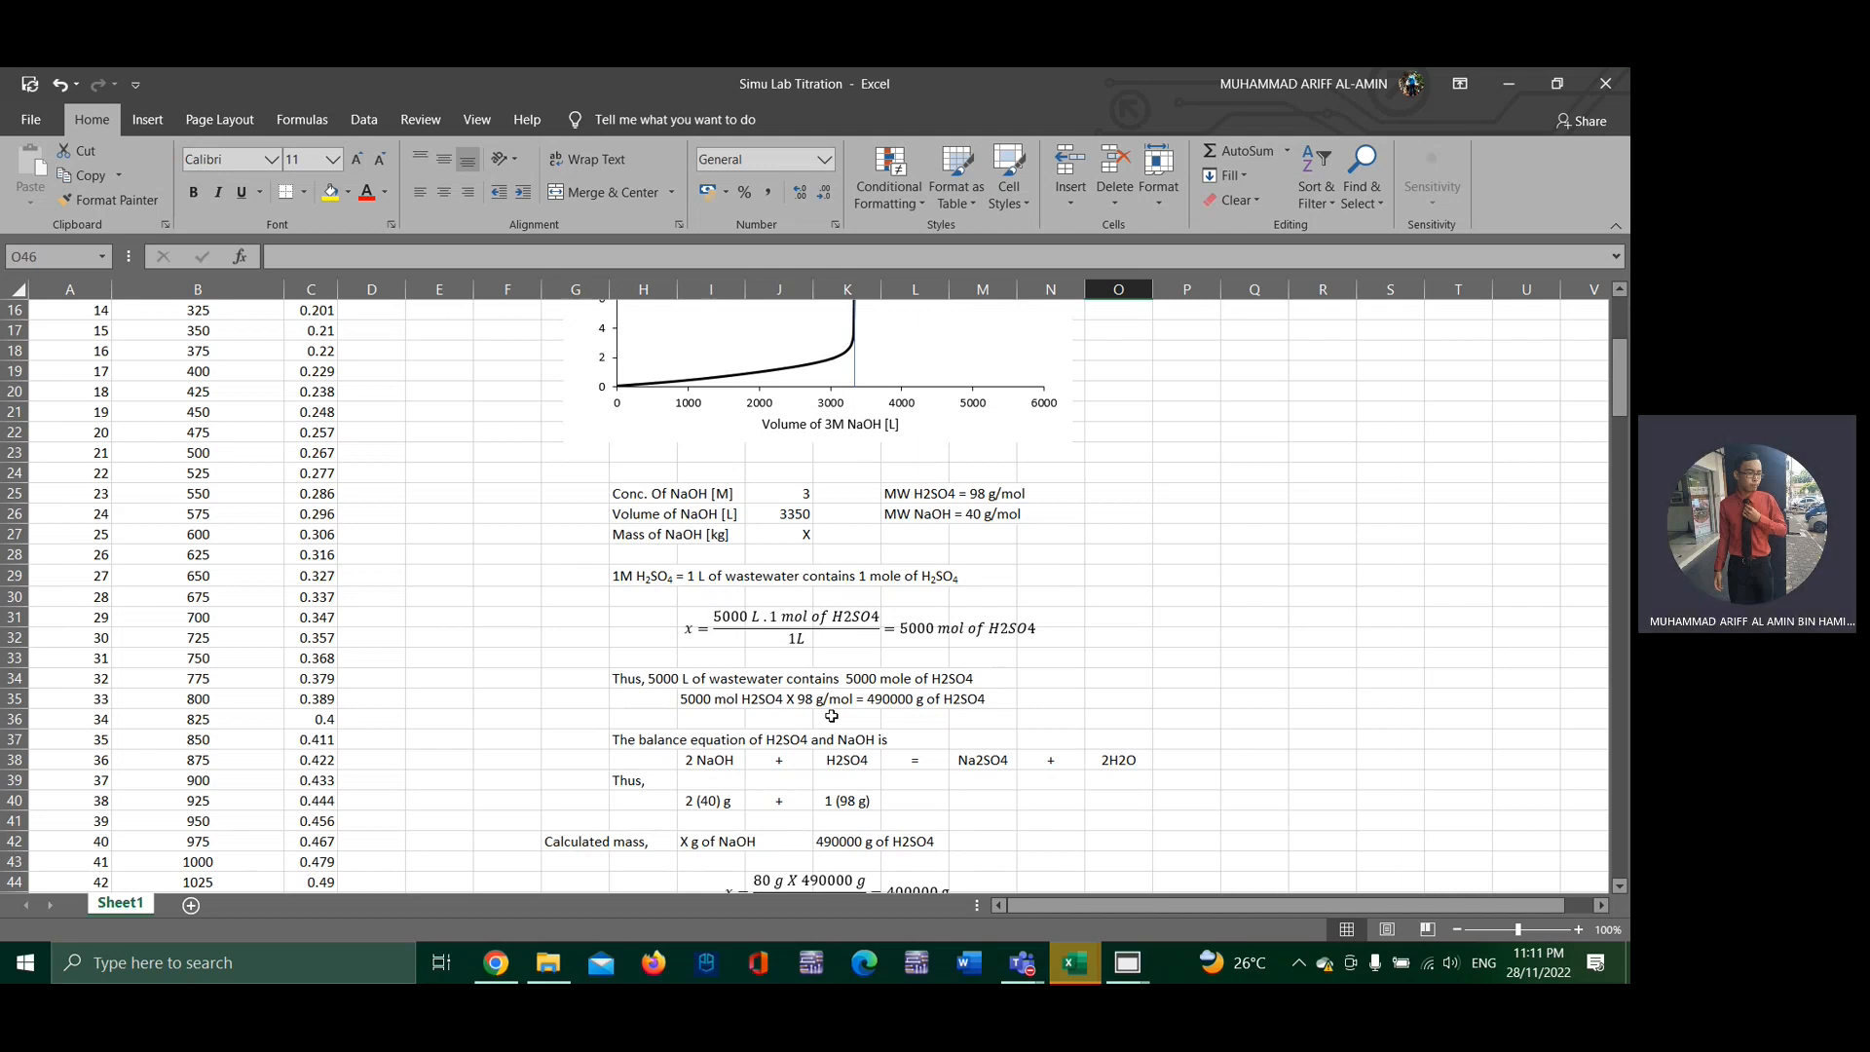
scroll(832, 716, up, 2)
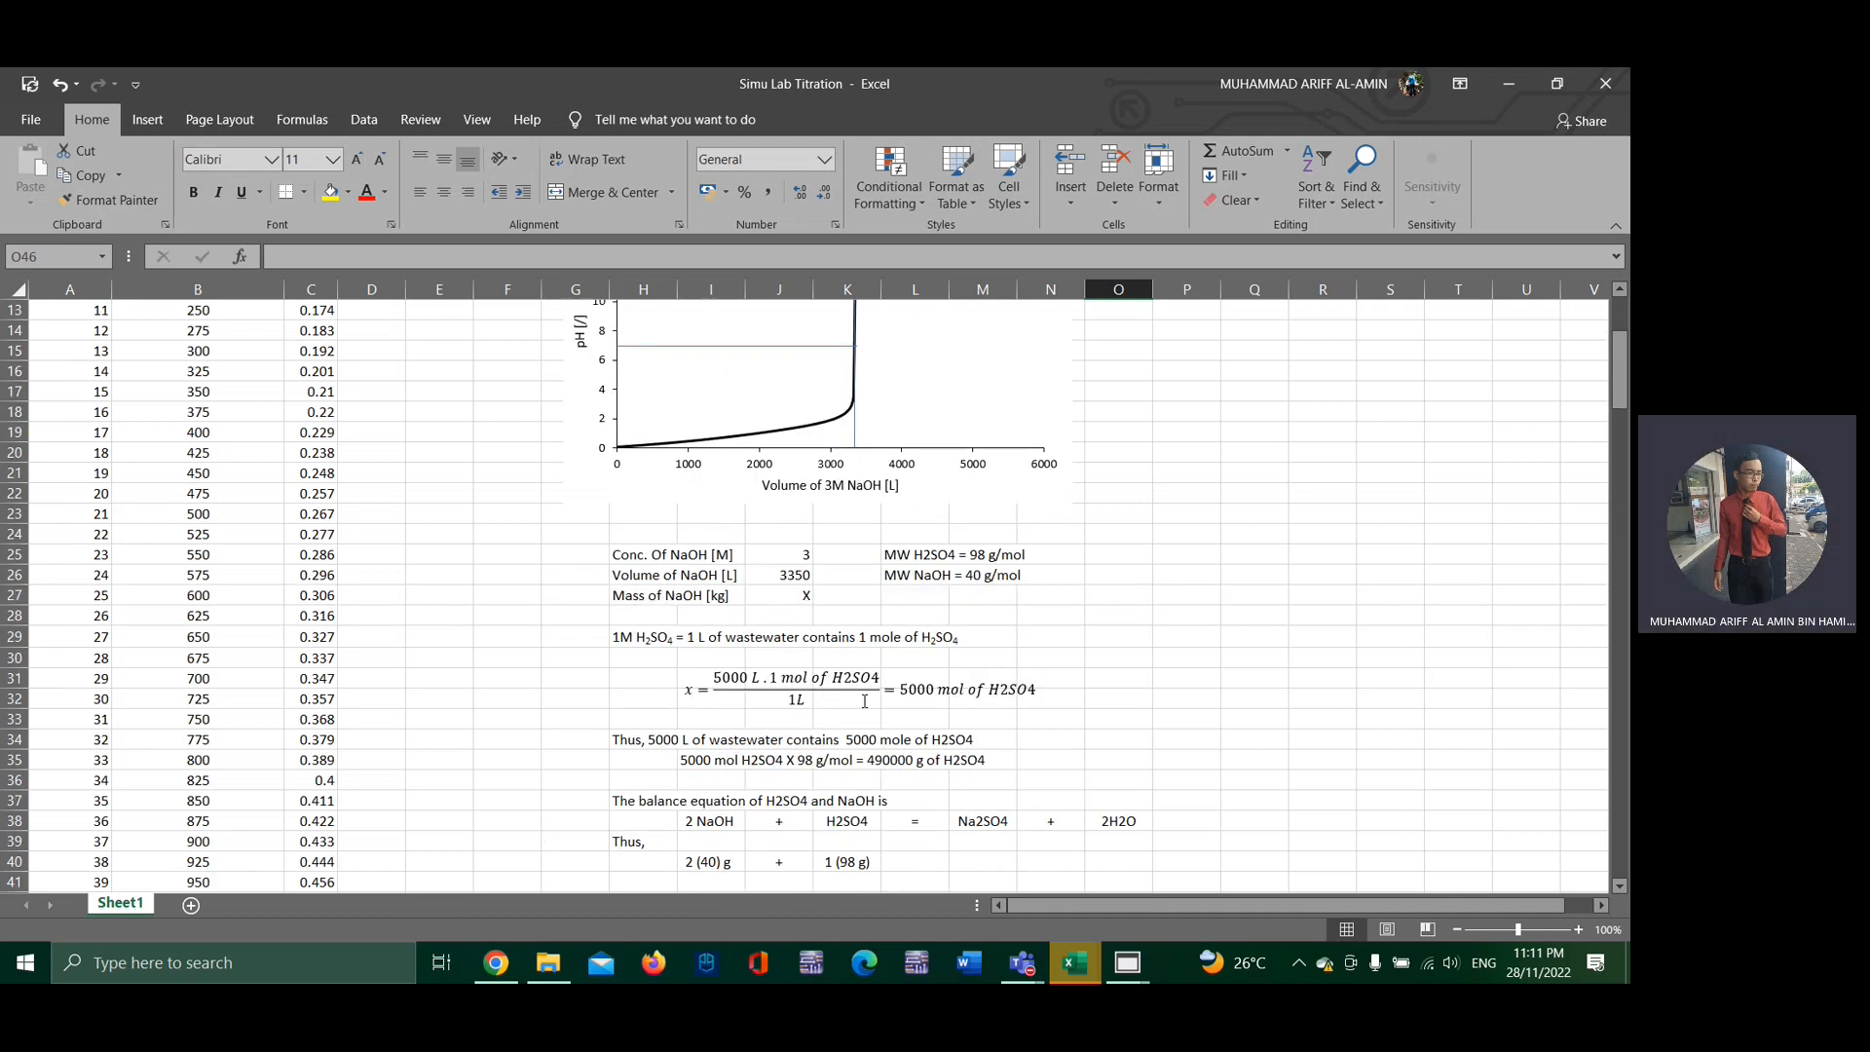
scroll(862, 701, up, 1)
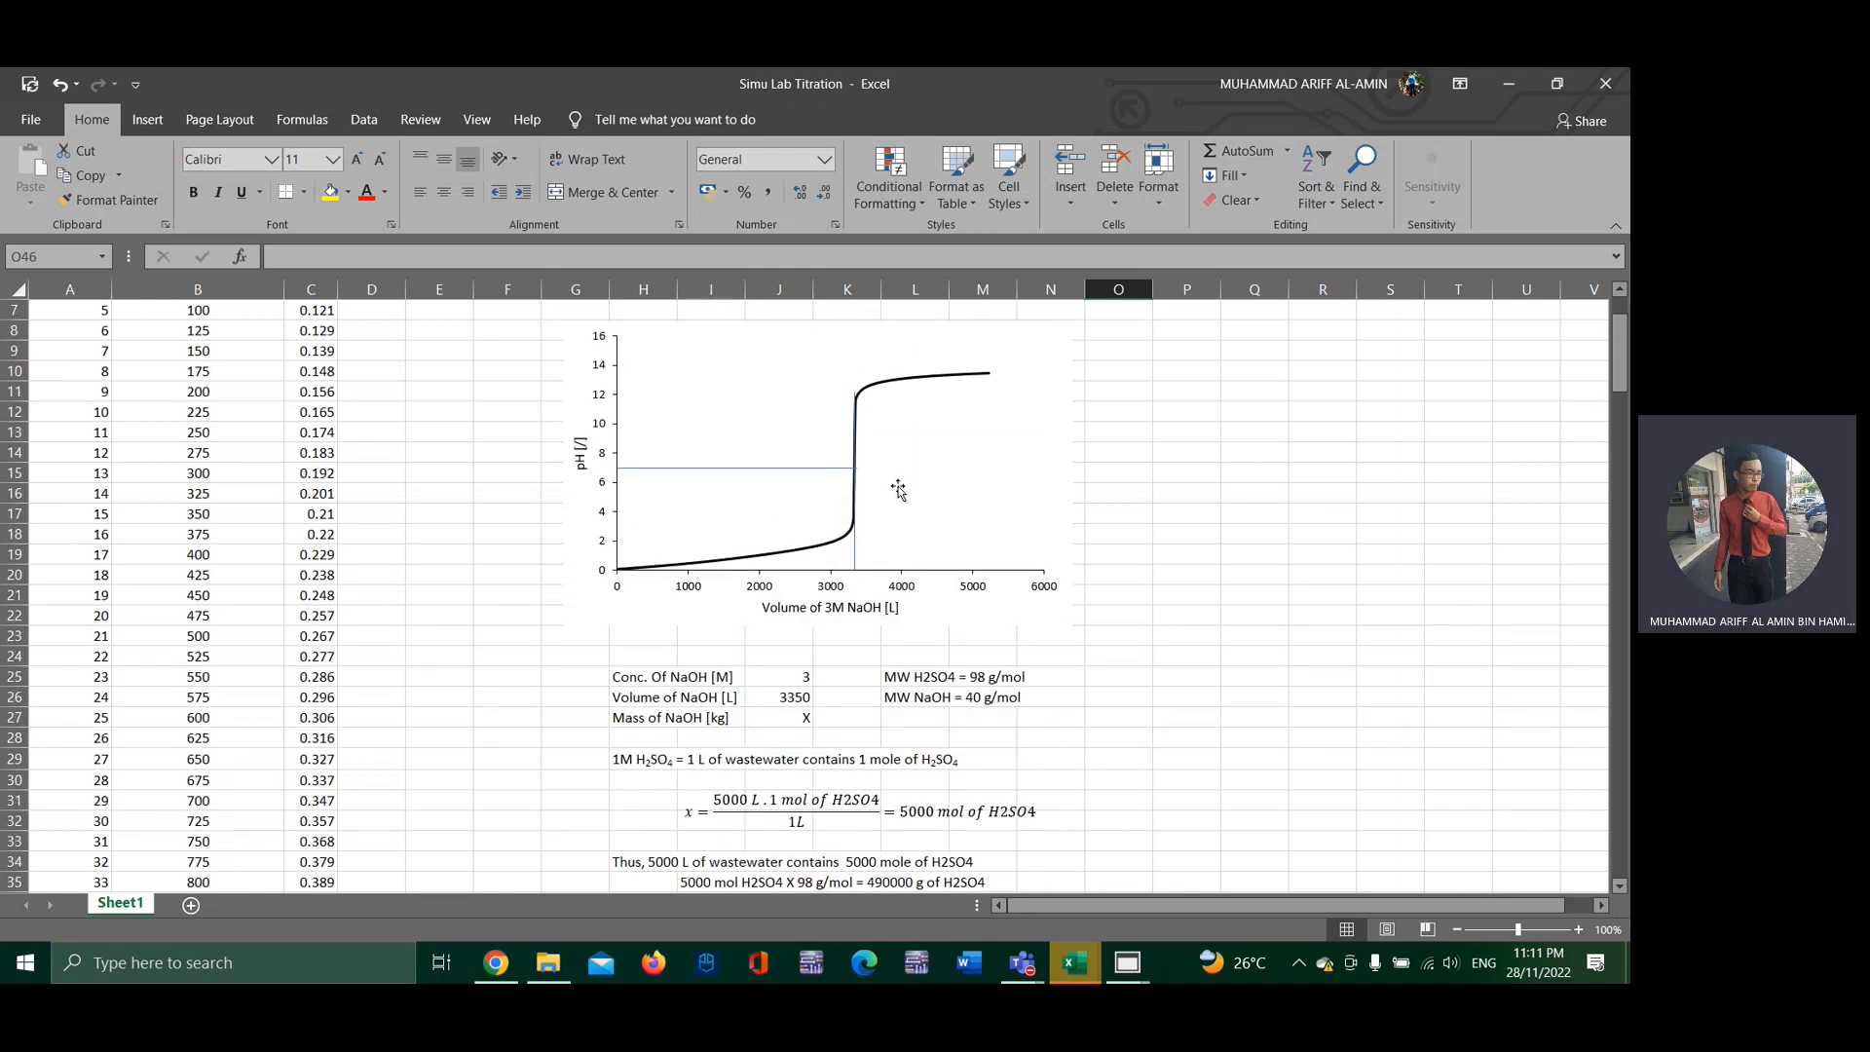
Step: Review the balanced H2SO4 and NaOH equation and the required NaOH mass calculation, rechecking them against the titration curve
mouse_move(853, 467)
scroll(895, 690, down, 3)
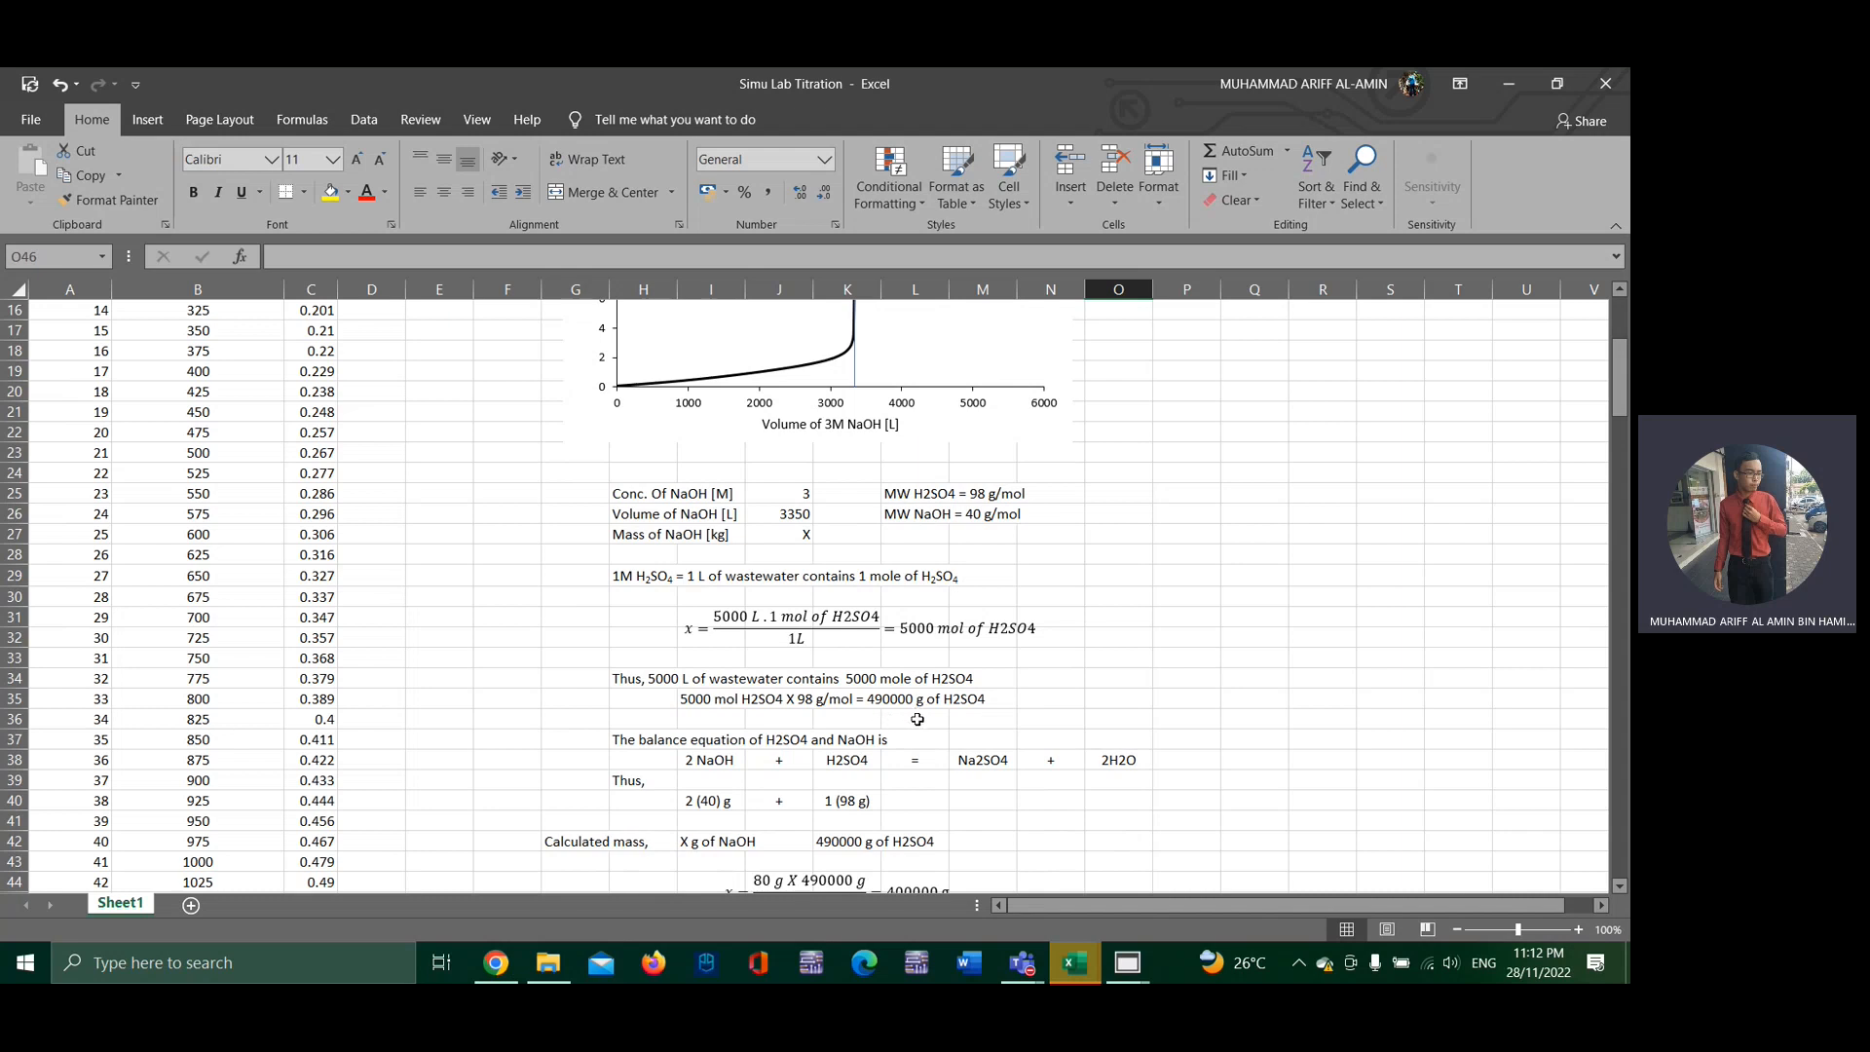
scroll(965, 702, down, 1)
scroll(965, 703, down, 1)
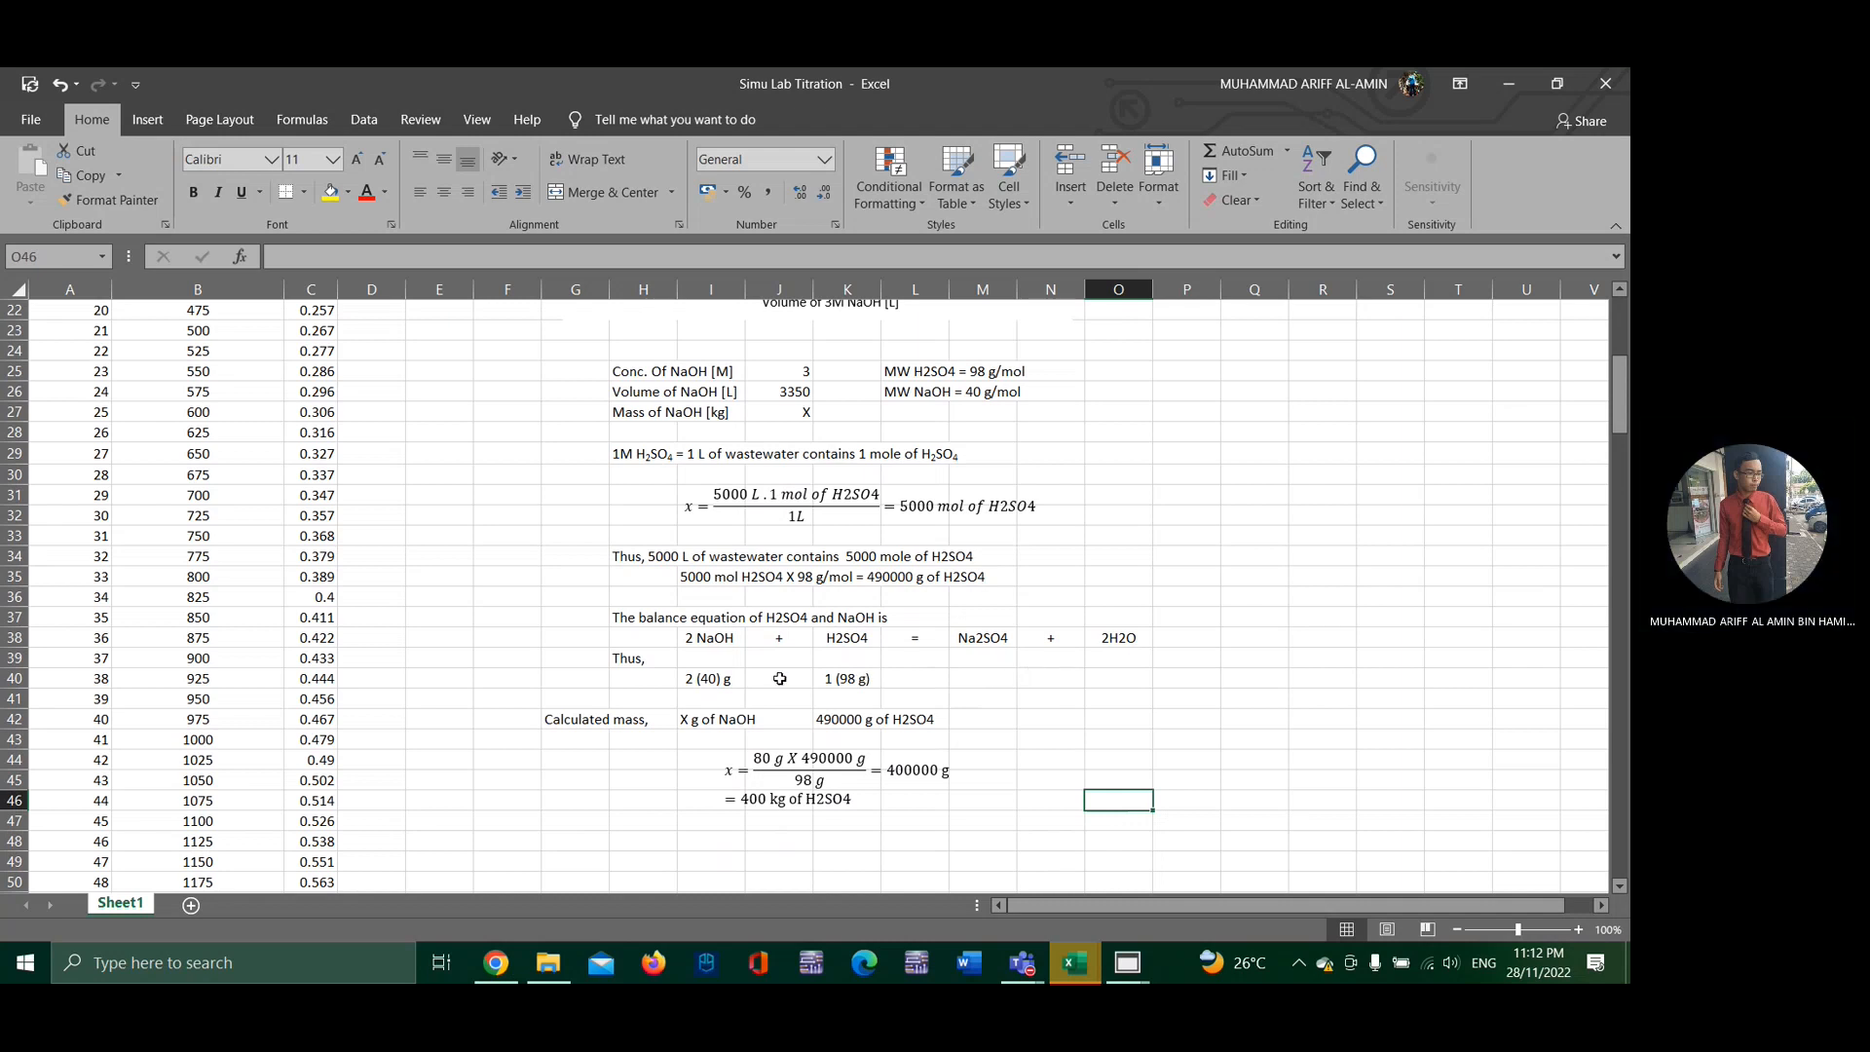
scroll(755, 673, down, 1)
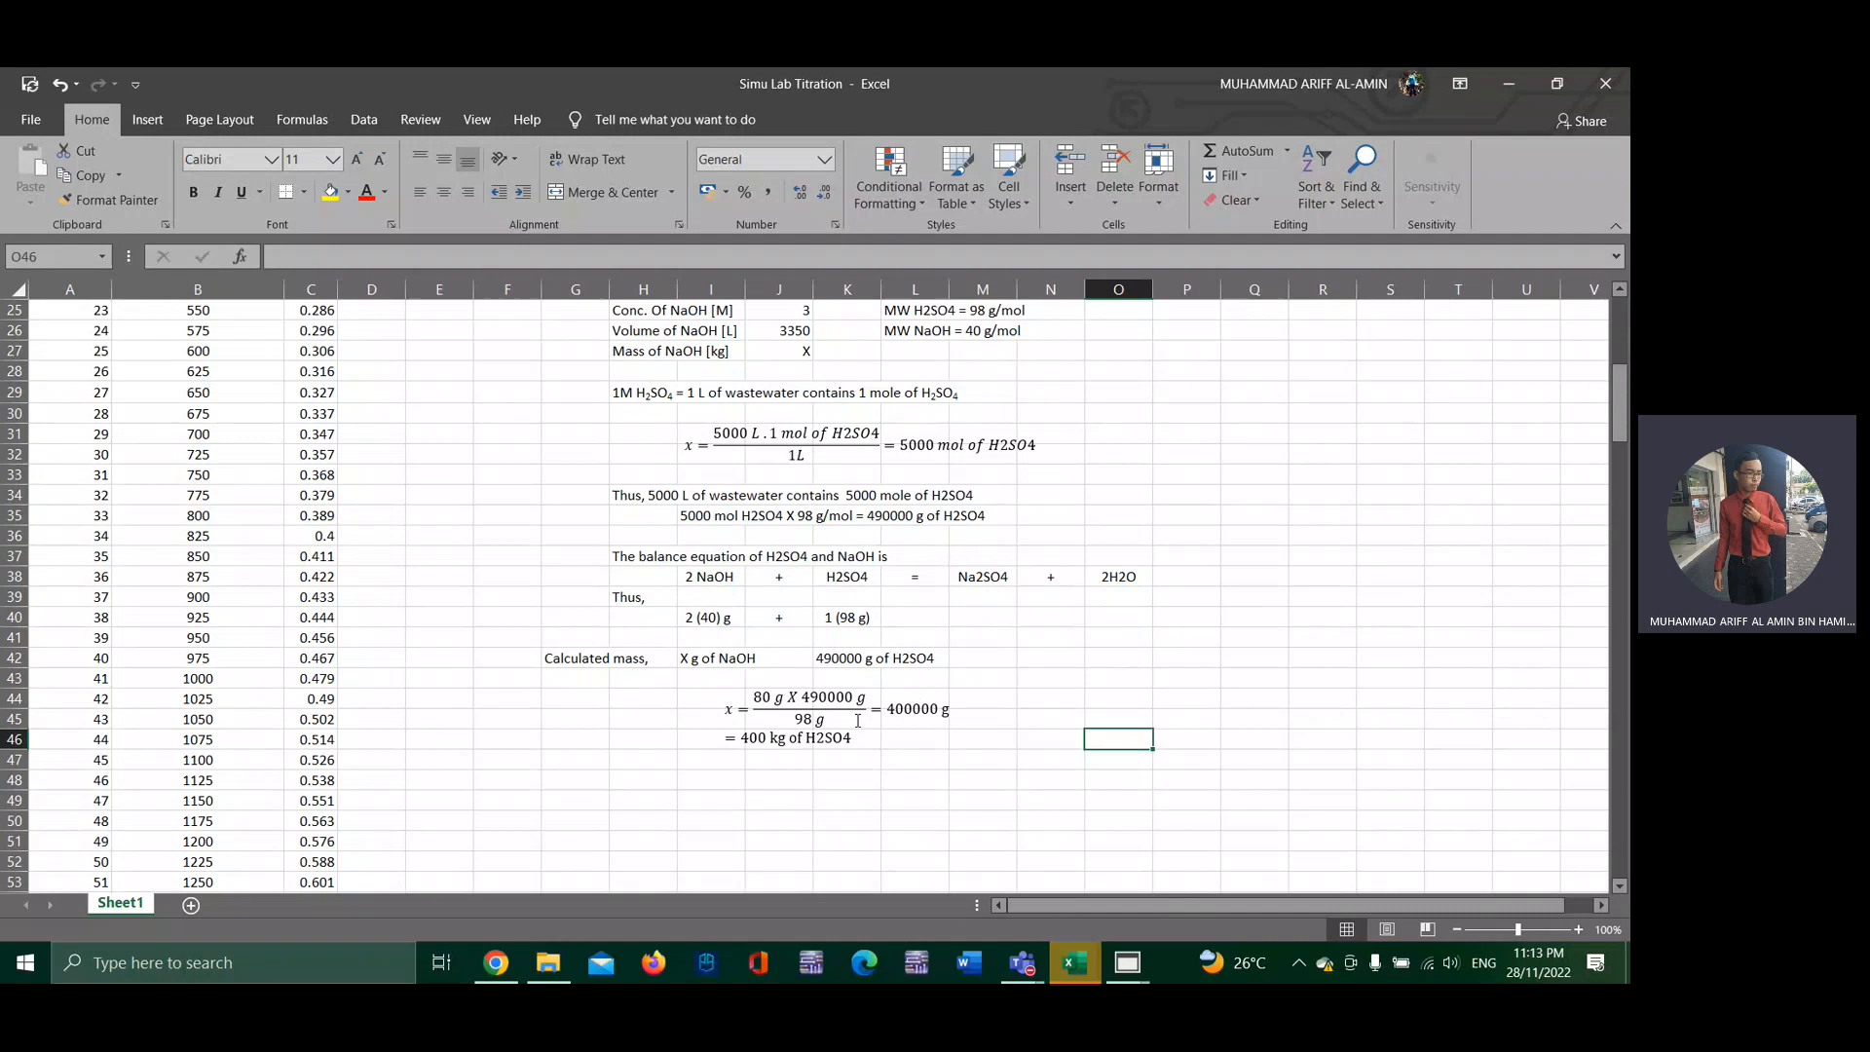
scroll(859, 726, up, 3)
scroll(858, 720, up, 5)
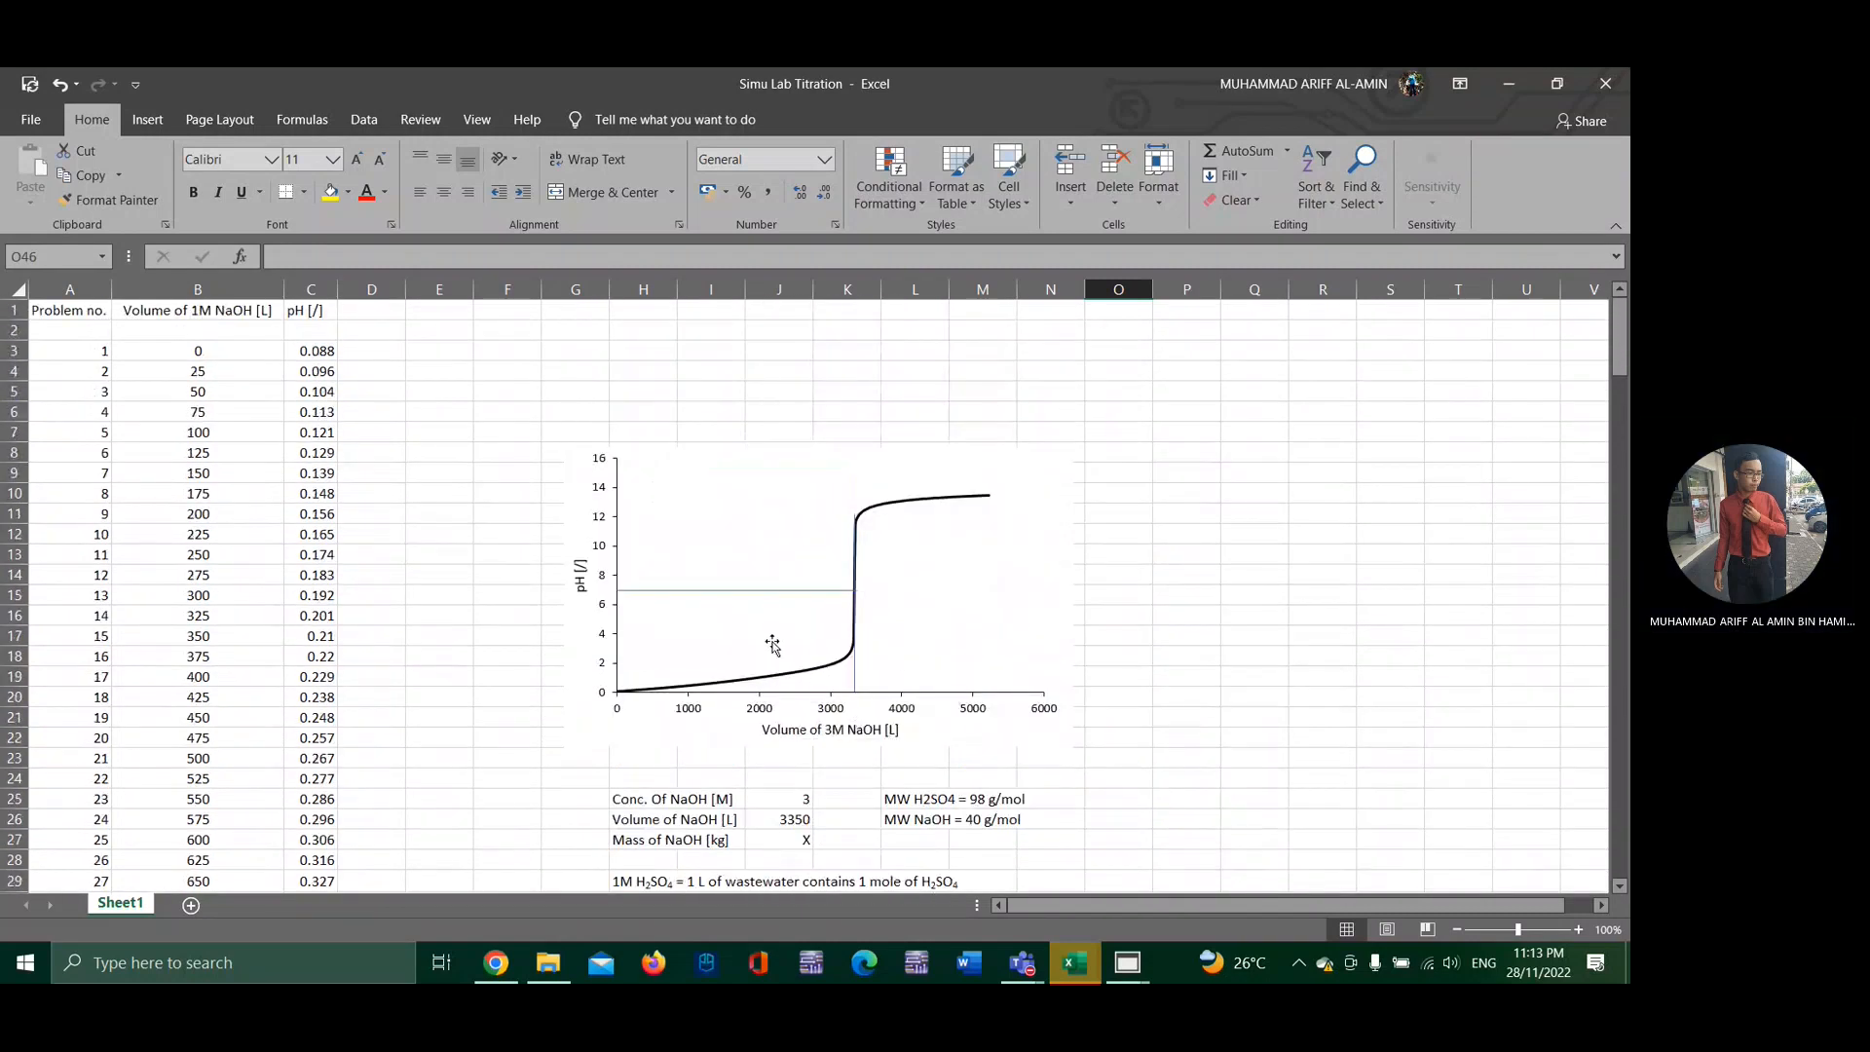
scroll(899, 656, down, 3)
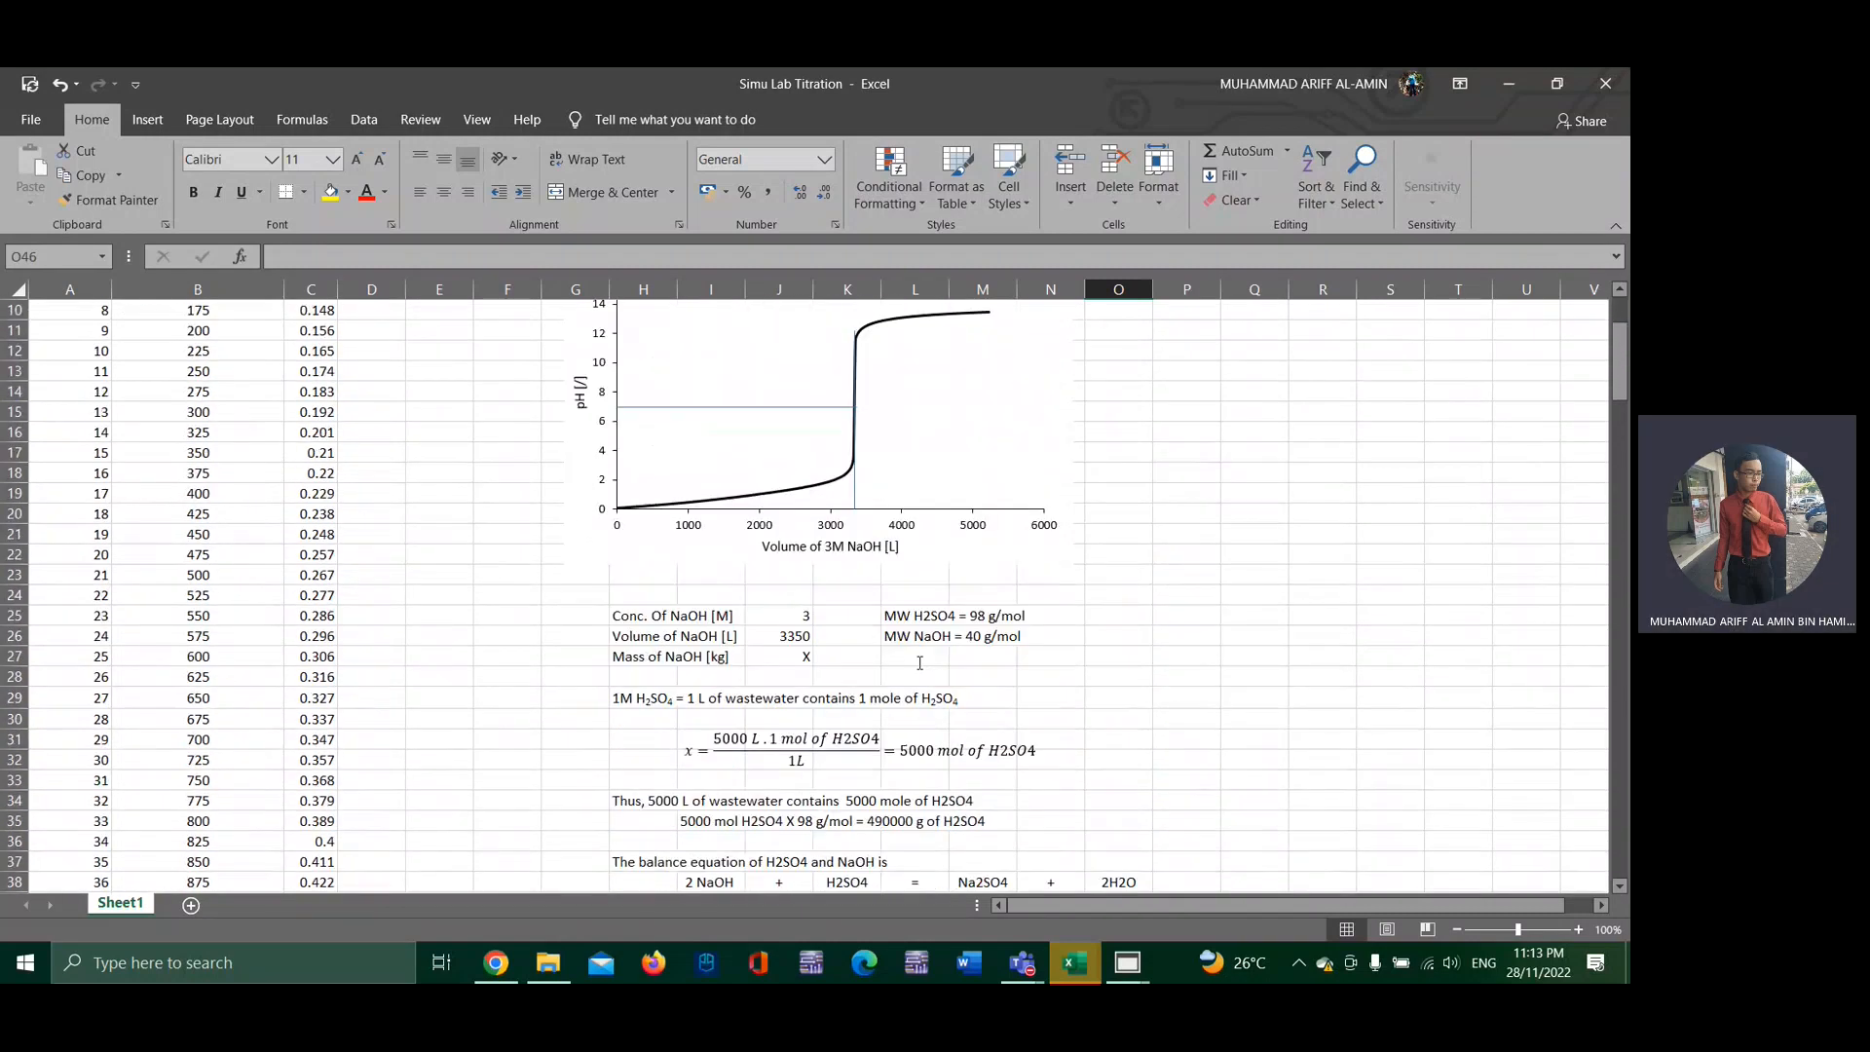
scroll(919, 662, down, 5)
click(1023, 962)
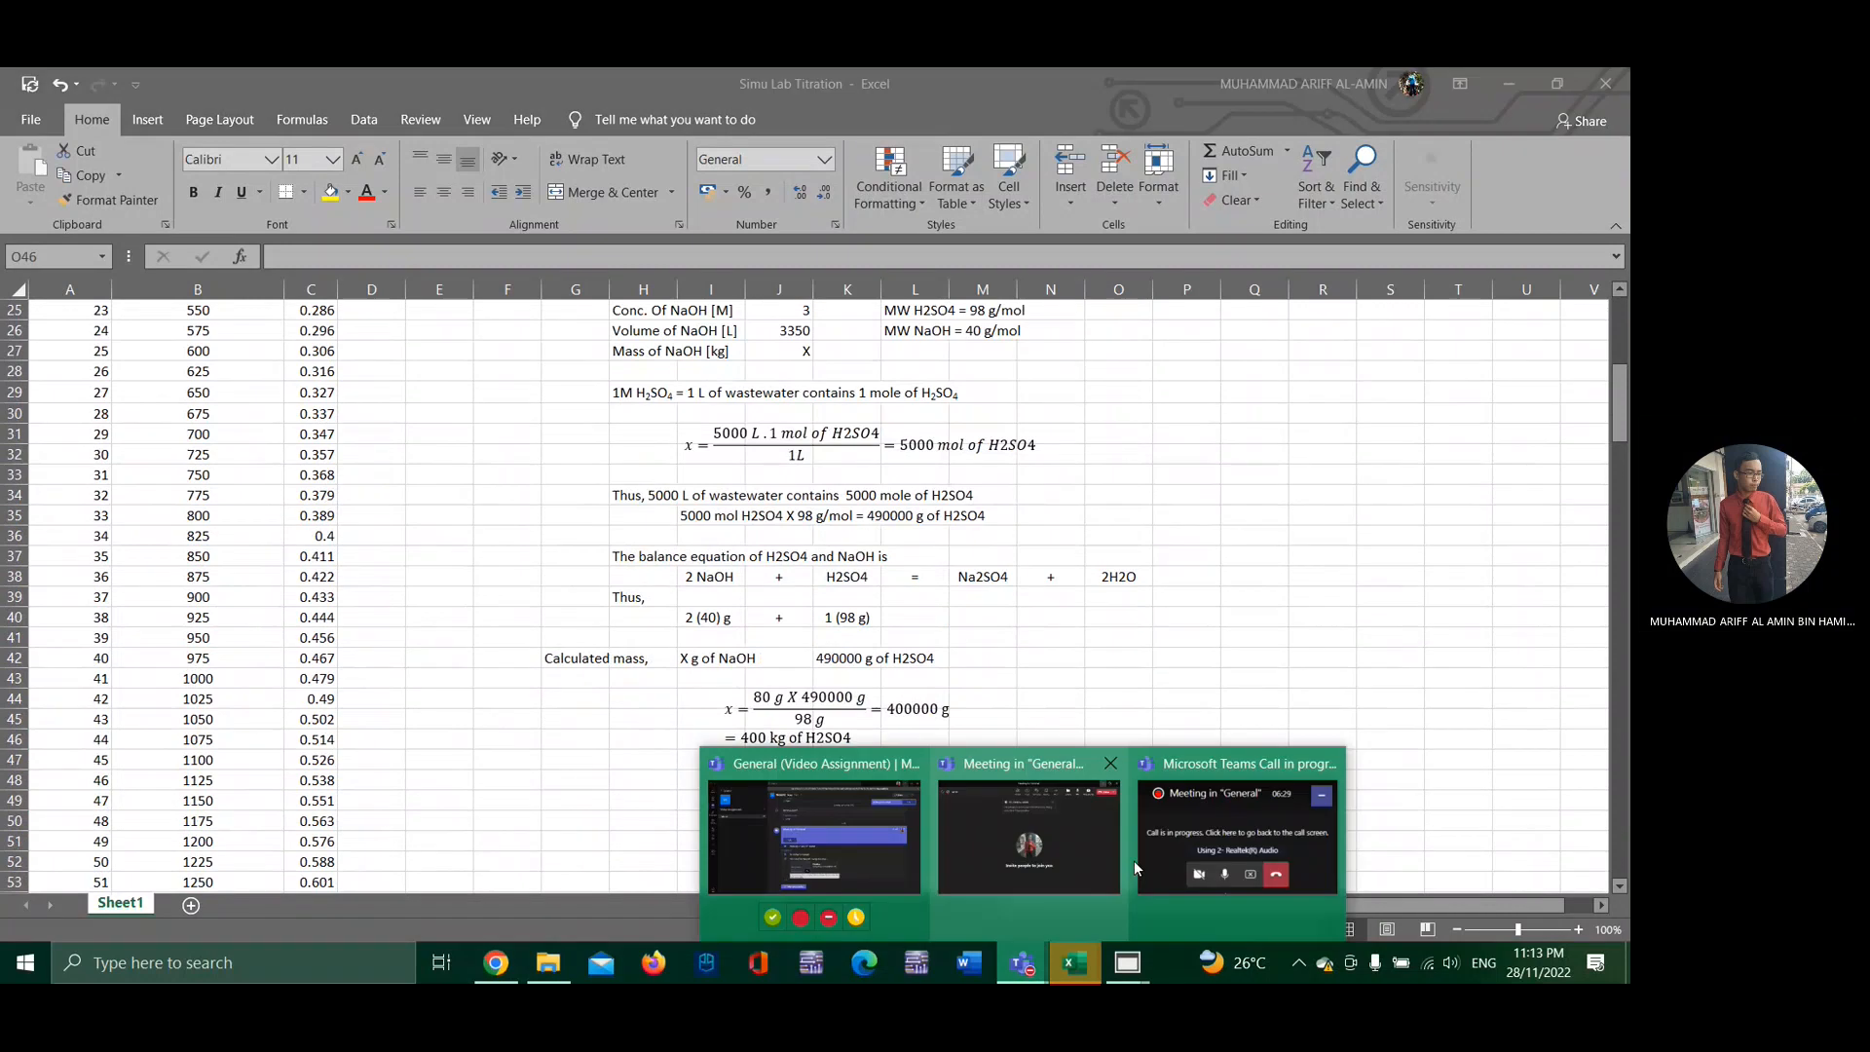